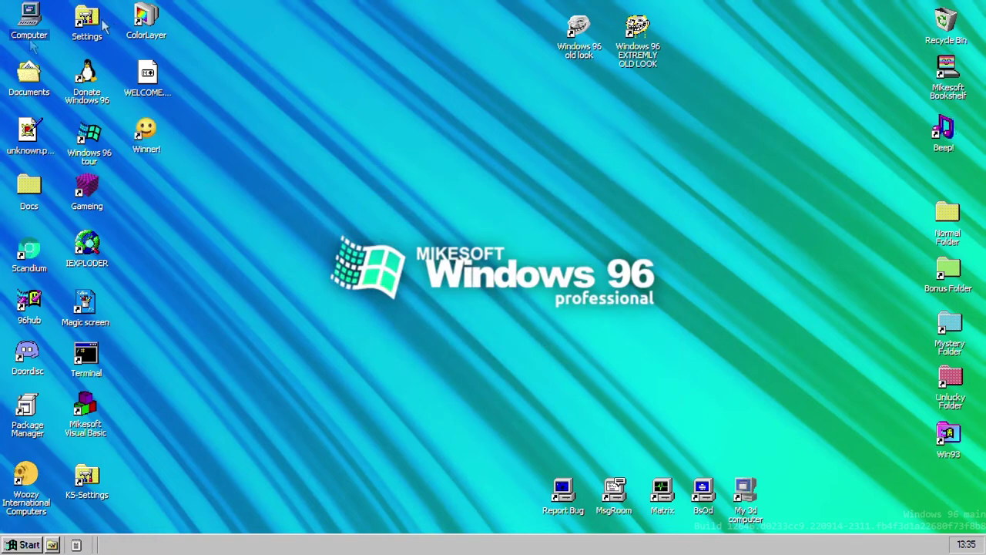
Open Computer and examine the General and Volume properties of the System (C:) drive.
double_click(29, 17)
left_click_drag(268, 158, 429, 104)
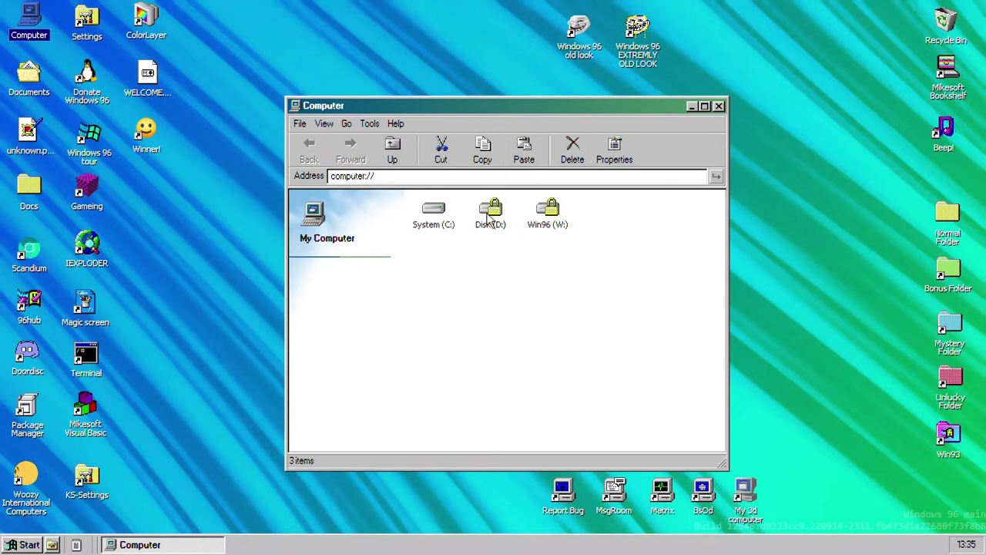
left_click(432, 219)
left_click(608, 155)
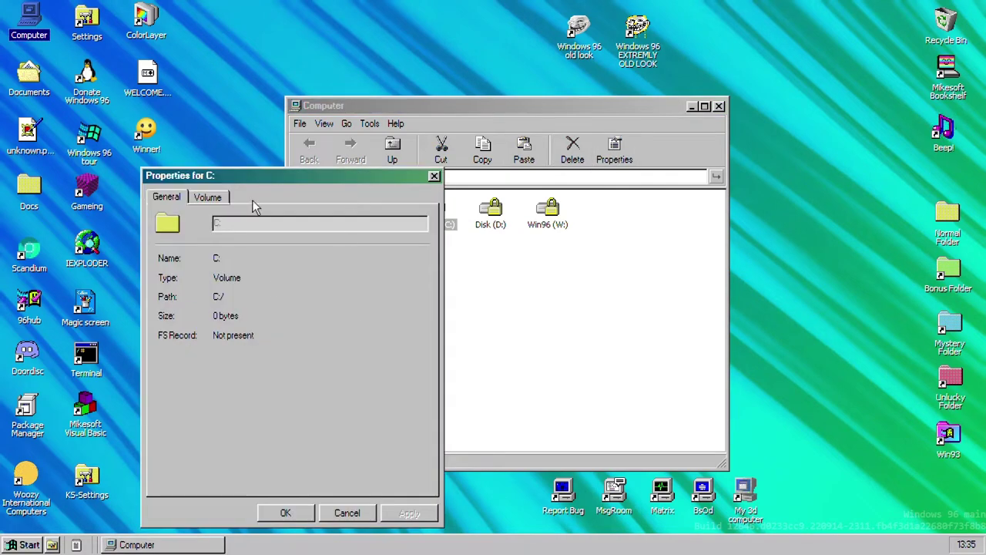
left_click_drag(255, 176, 490, 82)
left_click(442, 104)
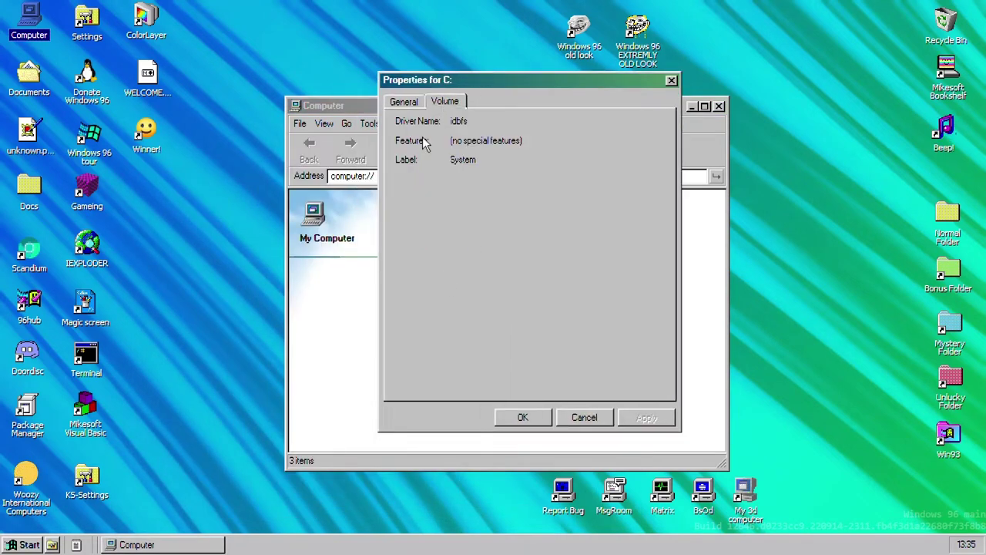
left_click(402, 102)
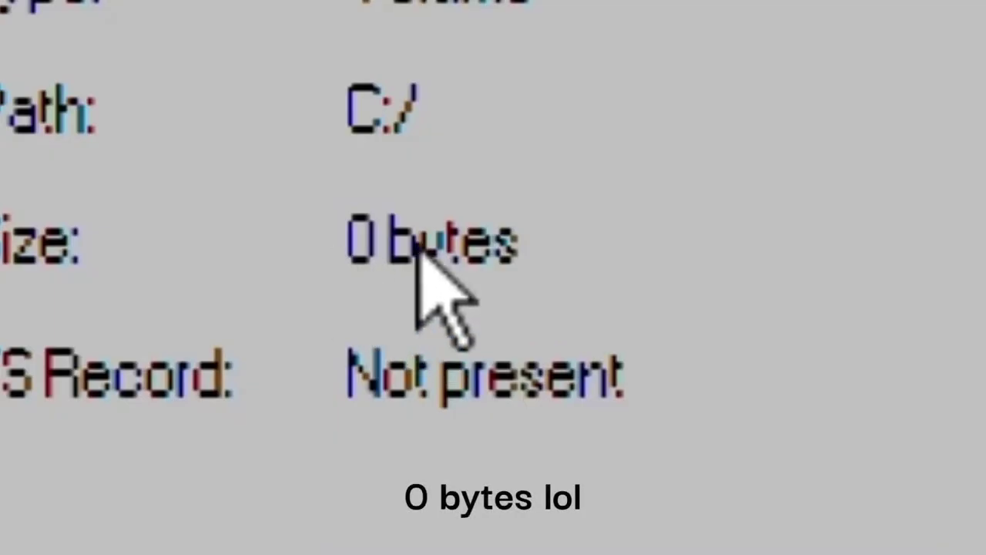
triple_click(462, 220)
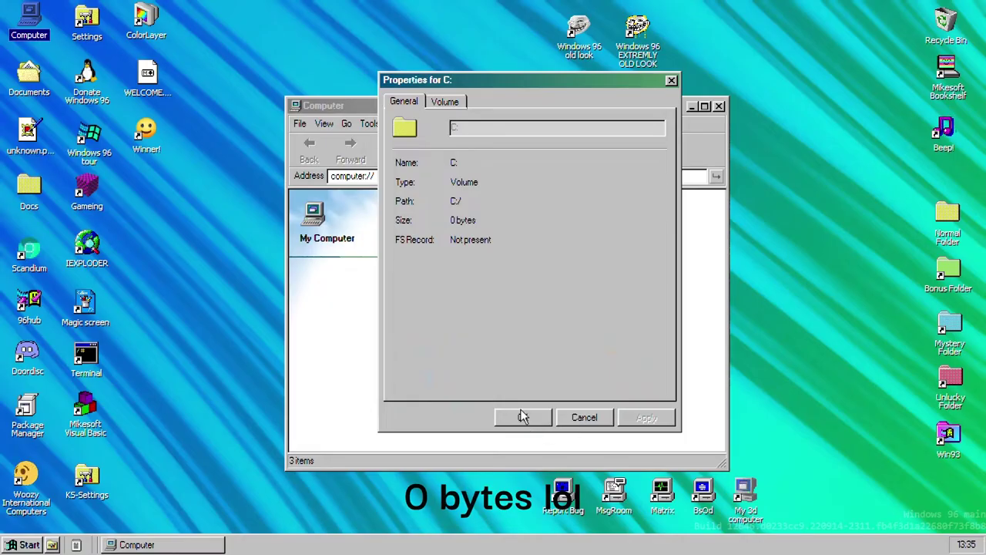
left_click(522, 417)
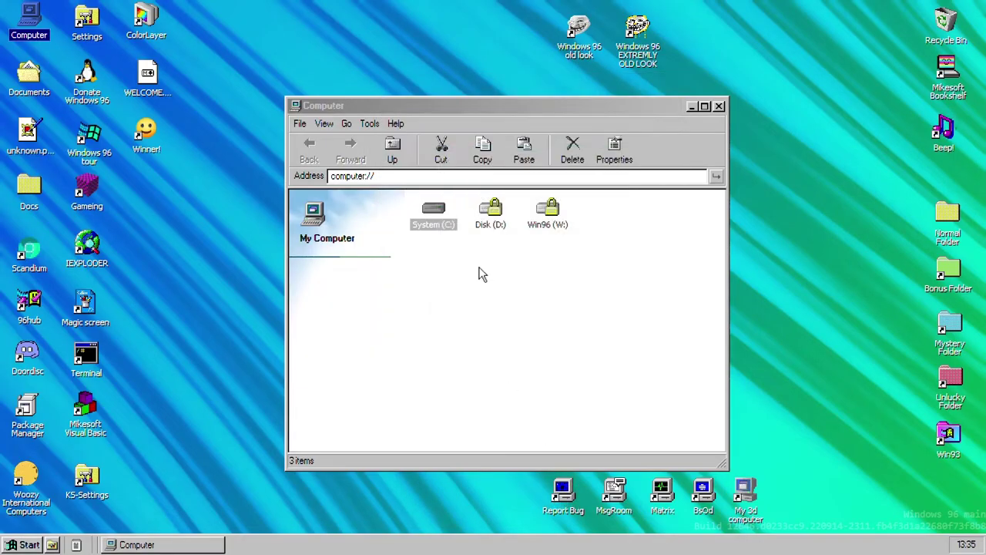
Browse the contents of Disk (D:) and Win96 (W:), and open the system folder on W:.
double_click(499, 221)
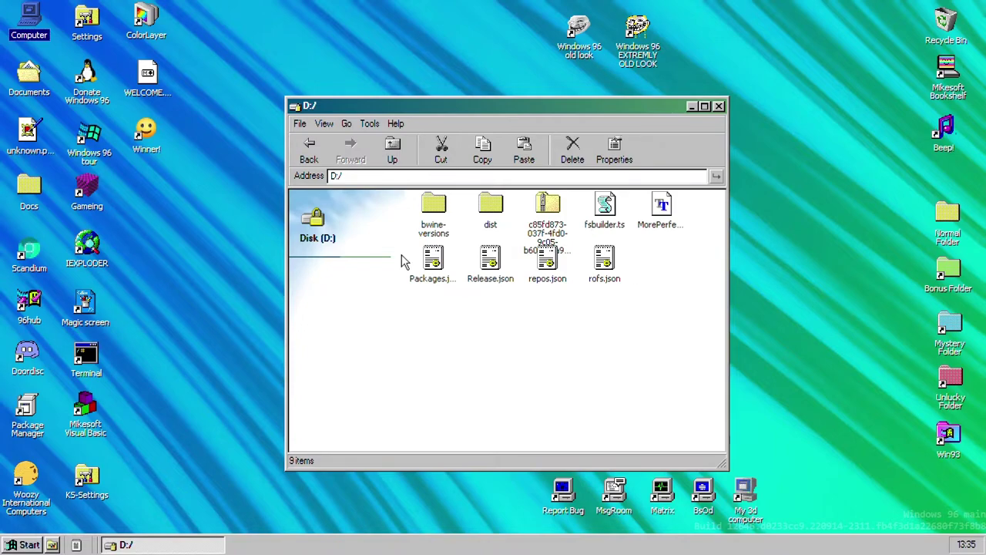
left_click(309, 148)
double_click(552, 215)
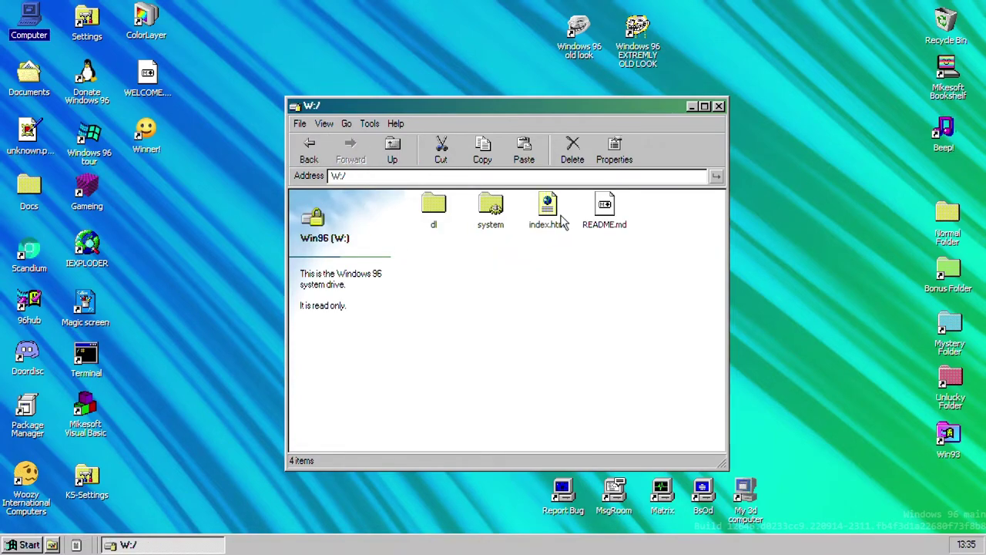
double_click(495, 220)
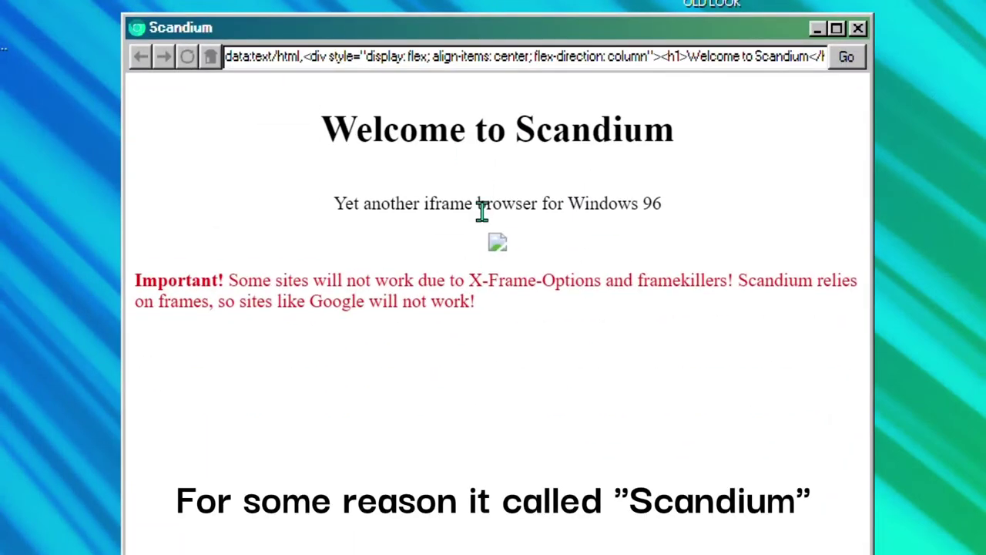
left_click_drag(333, 207, 683, 211)
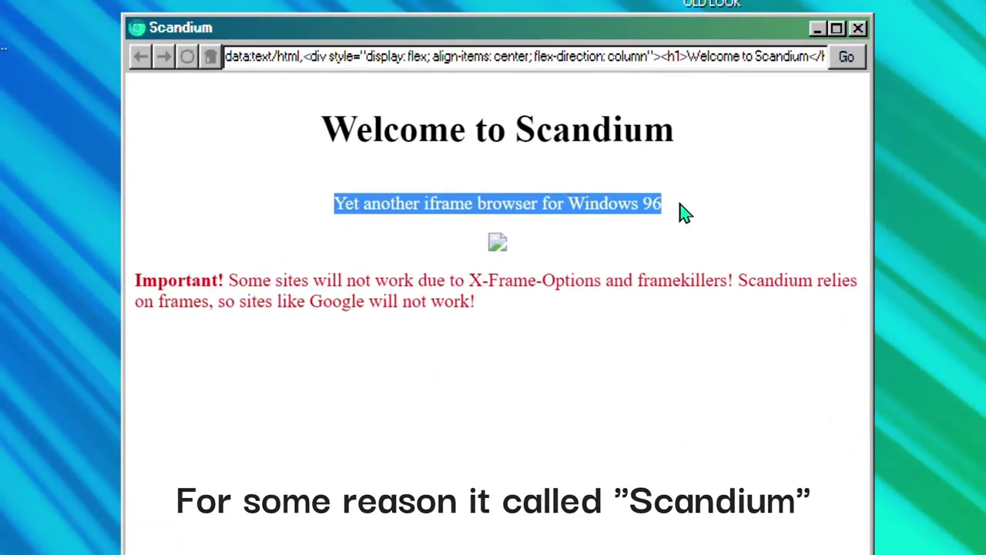
left_click(683, 211)
Replace "Welcome" with "Hello" in the h1 heading of the Scandium page's data URL and load the edited page.
left_click_drag(300, 65, 639, 63)
left_click(761, 86)
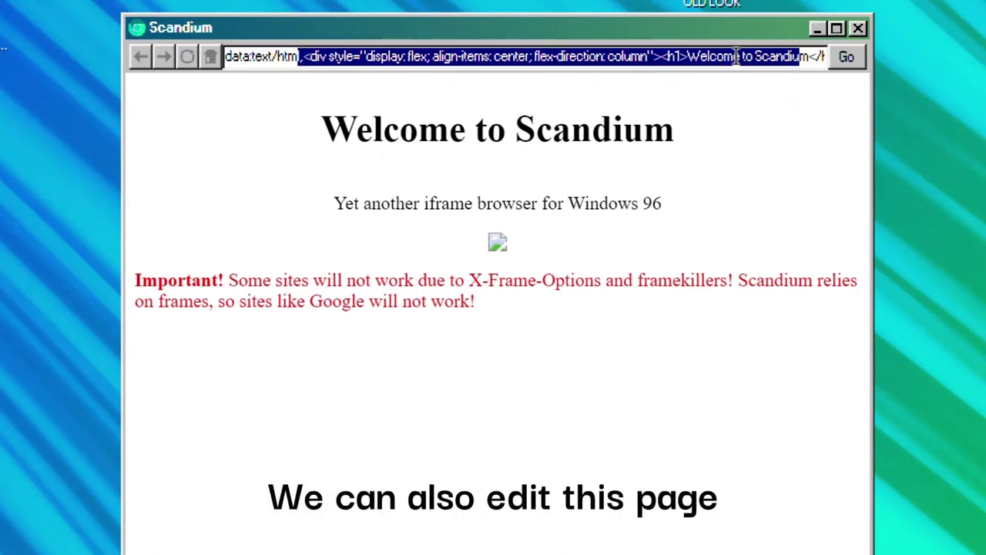
left_click(706, 66)
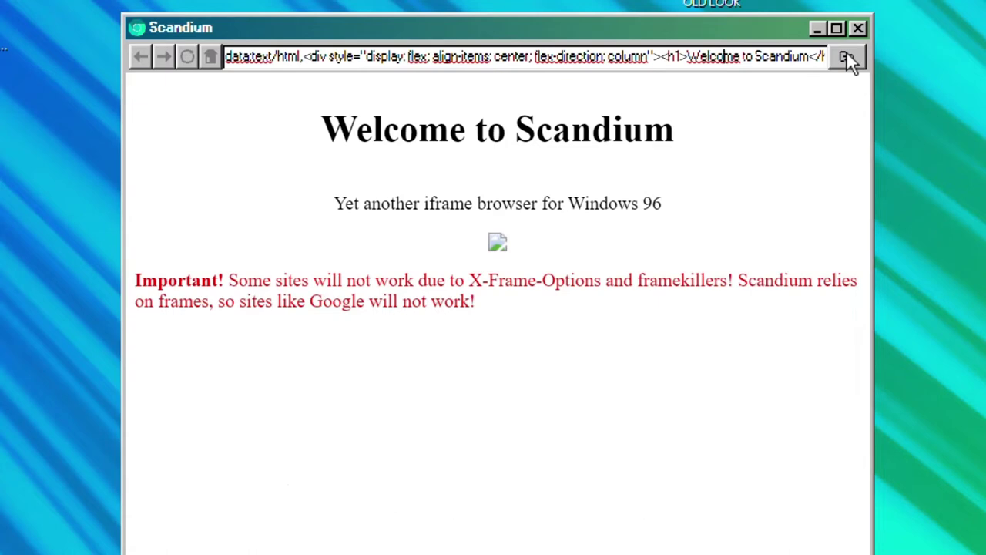
key("BackSpace")
key("BackSpace")
key("BackSpace")
key("BackSpace")
key("BackSpace")
key("BackSpace")
key("BackSpace")
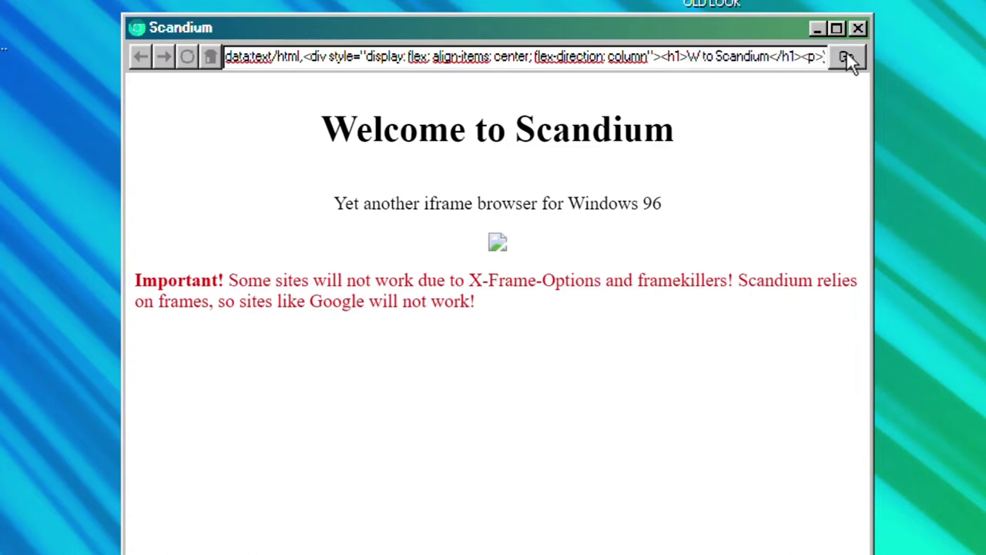
type("Hello")
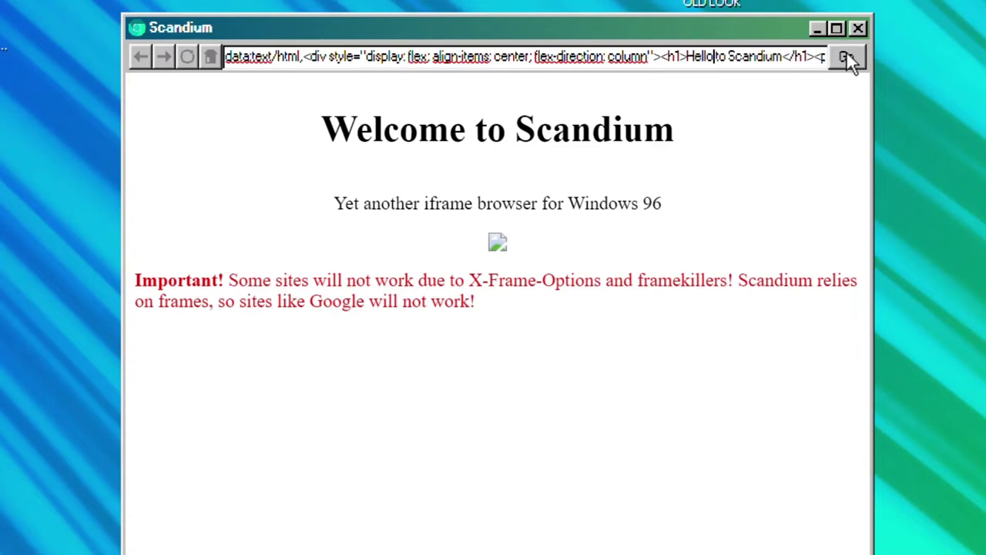
left_click(847, 57)
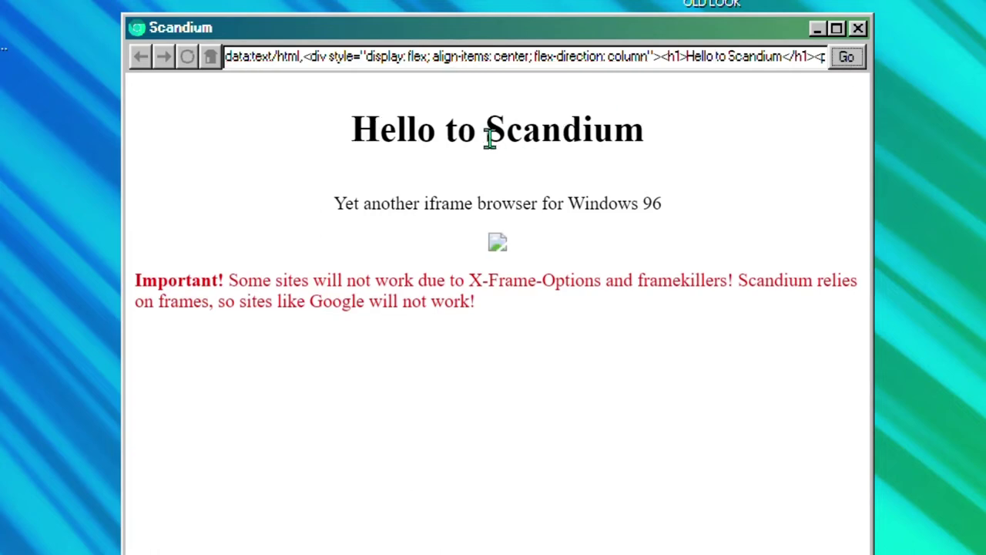
Remove "to Scandium" from the h1 heading in the data URL and reload the page.
left_click_drag(362, 143, 746, 135)
left_click(745, 135)
left_click_drag(715, 69, 783, 67)
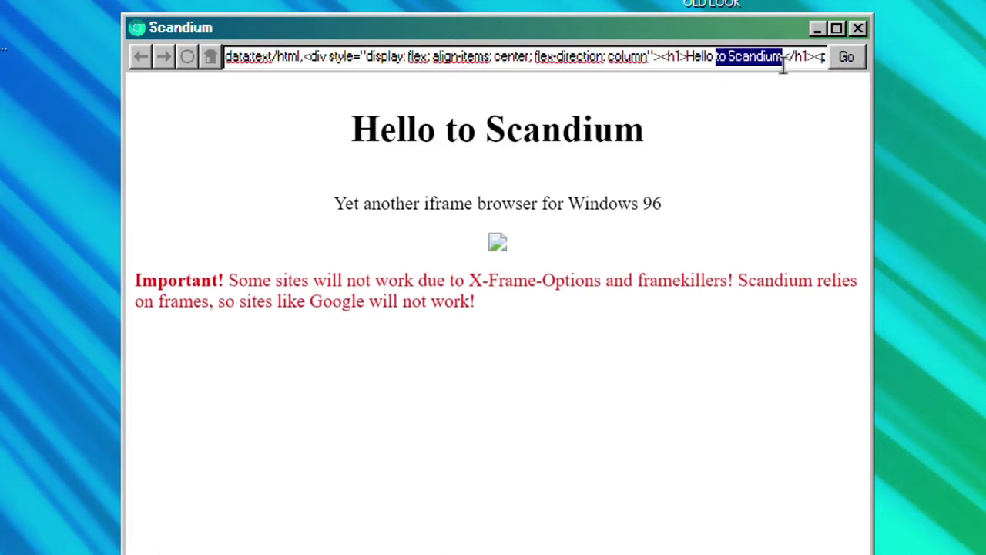
key("BackSpace")
left_click(838, 59)
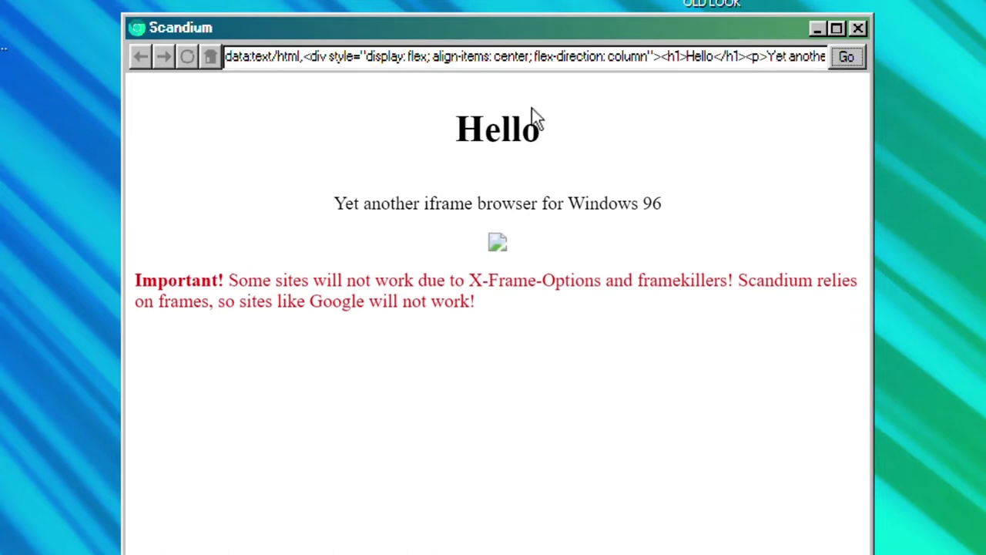
left_click_drag(454, 138, 552, 144)
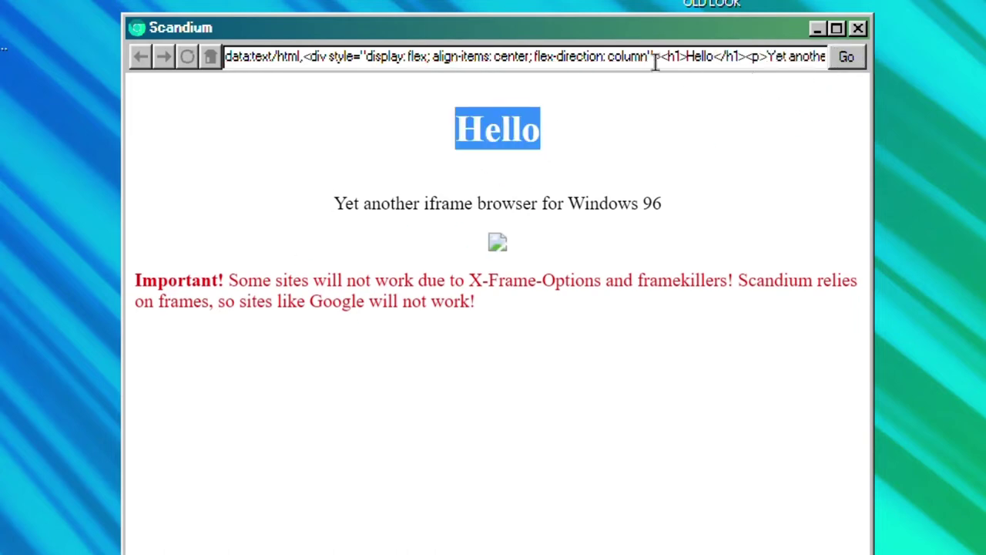
left_click_drag(688, 66, 715, 71)
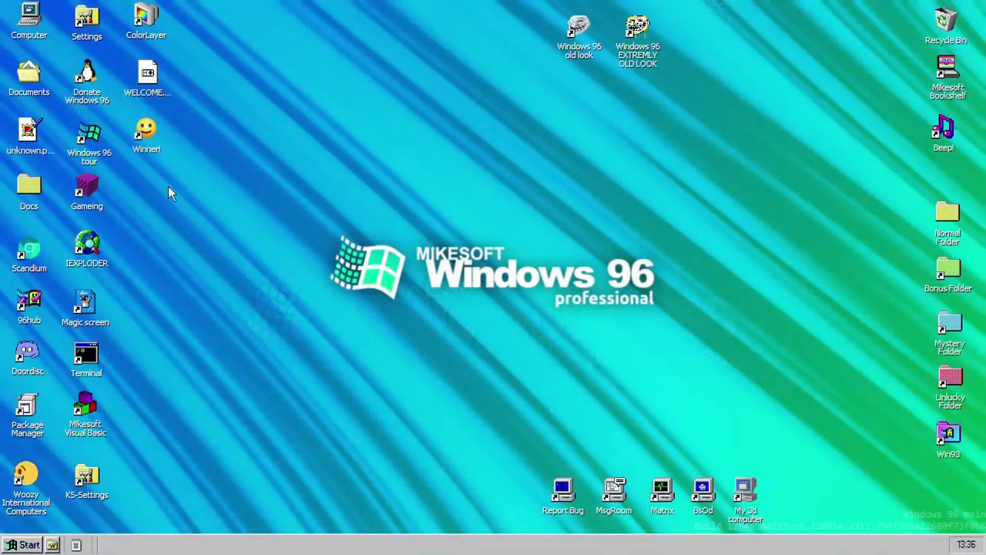
double_click(32, 296)
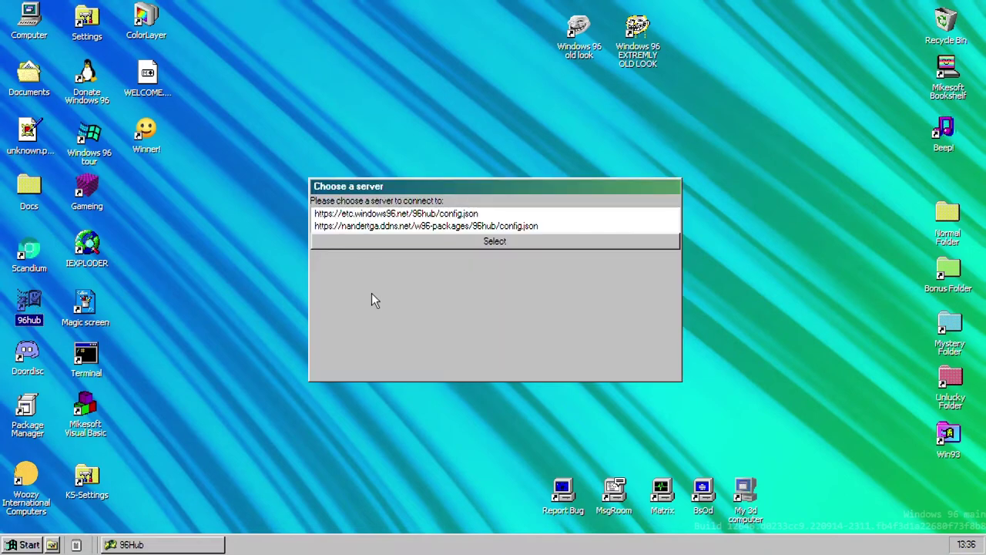
left_click(350, 214)
left_click(360, 241)
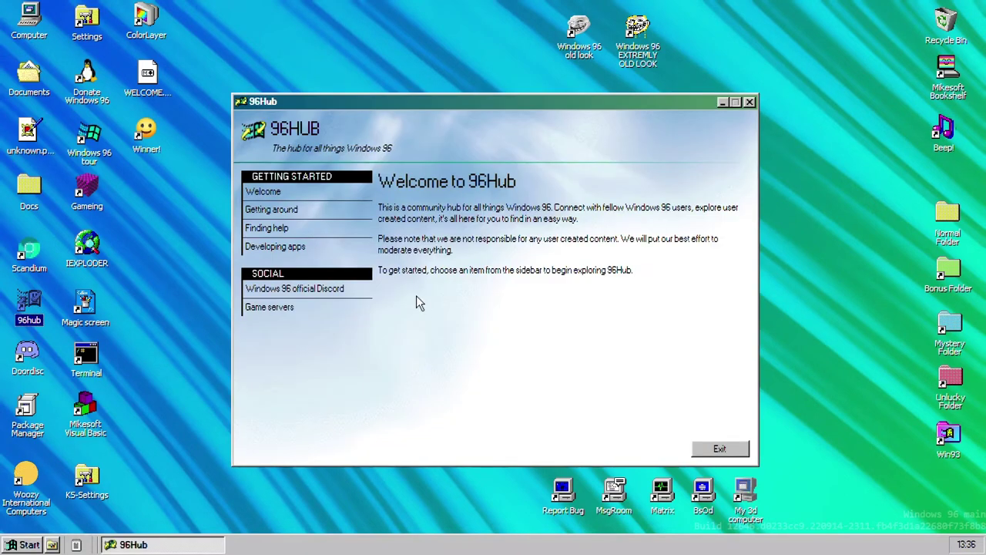
View the Getting around, Finding help, Developing apps and Windows 96 official Discord entries in 96Hub.
left_click(287, 208)
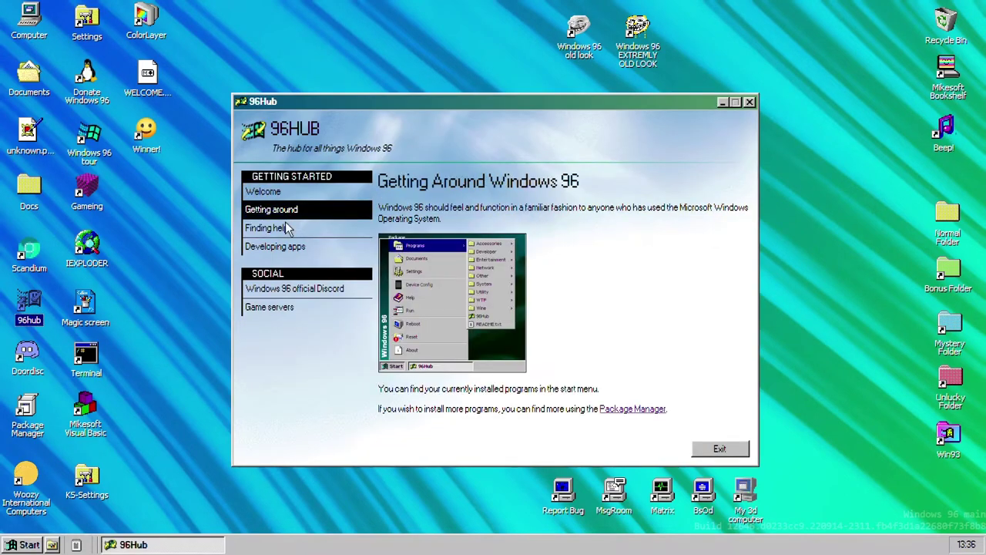
left_click(278, 230)
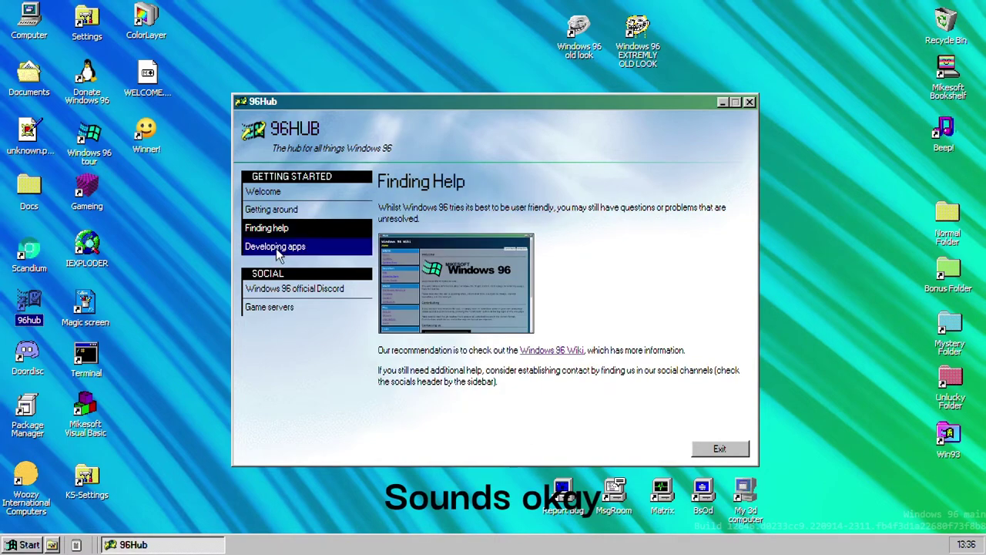
left_click(275, 248)
left_click(283, 288)
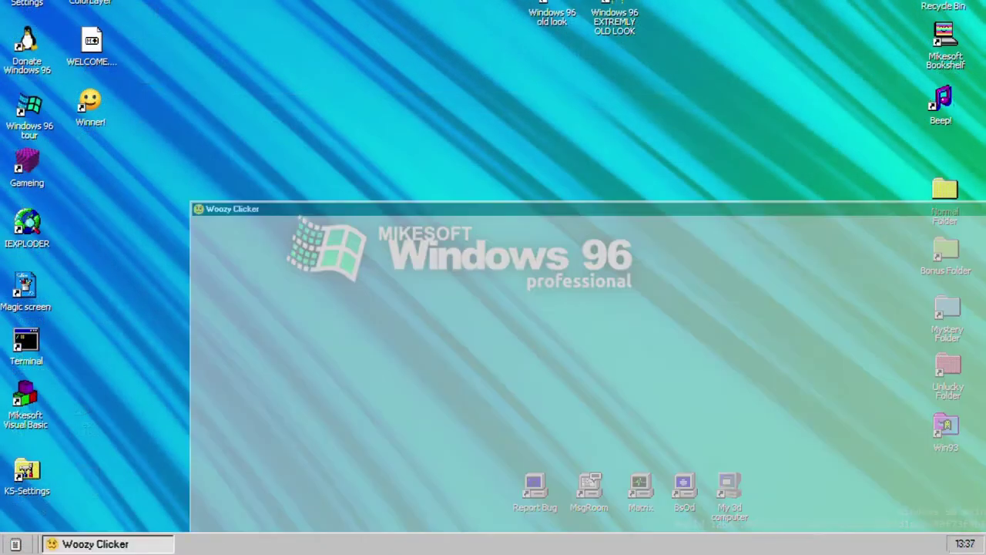
Maximize Woozy Clicker, earn woozies from the face and try to buy one Boost.
double_click(162, 152)
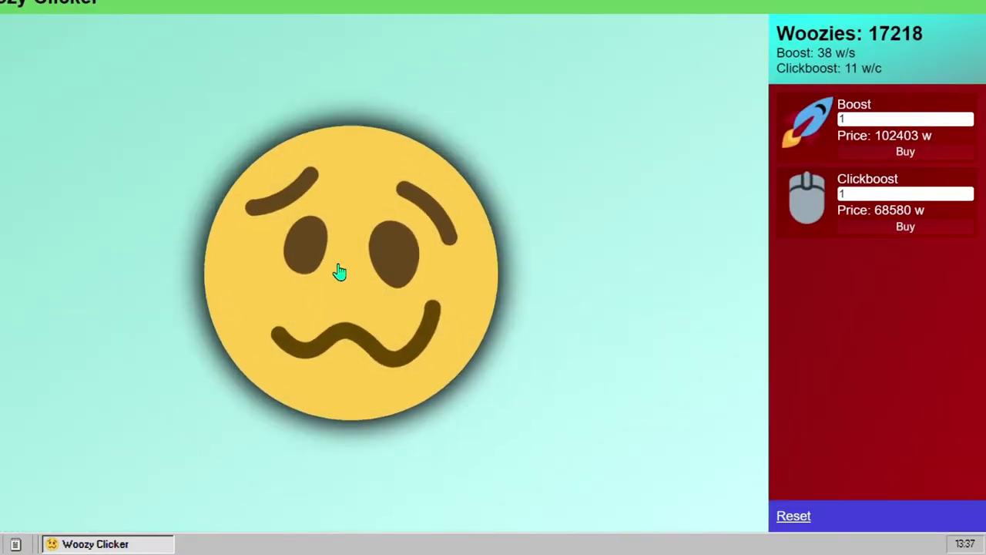
left_click(339, 272)
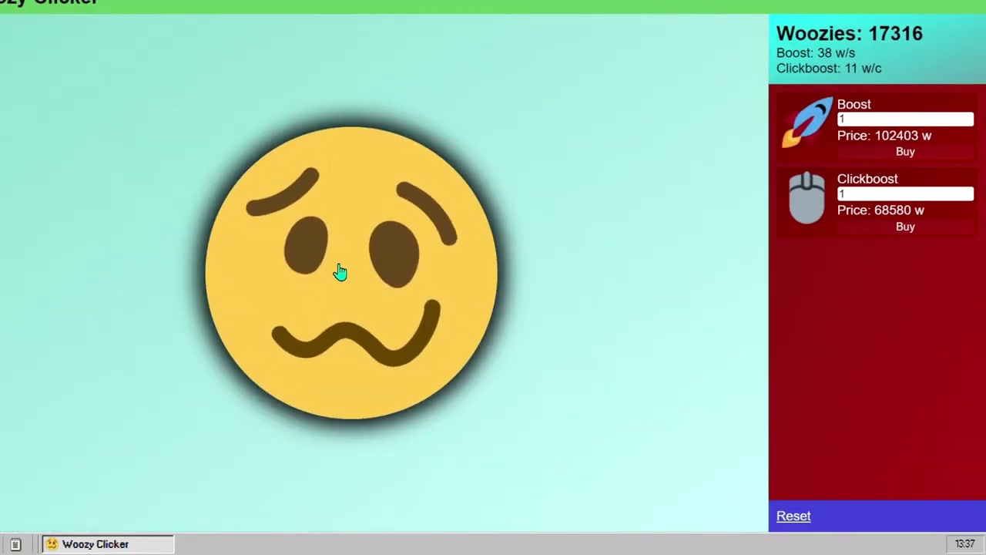
left_click(339, 272)
left_click(905, 150)
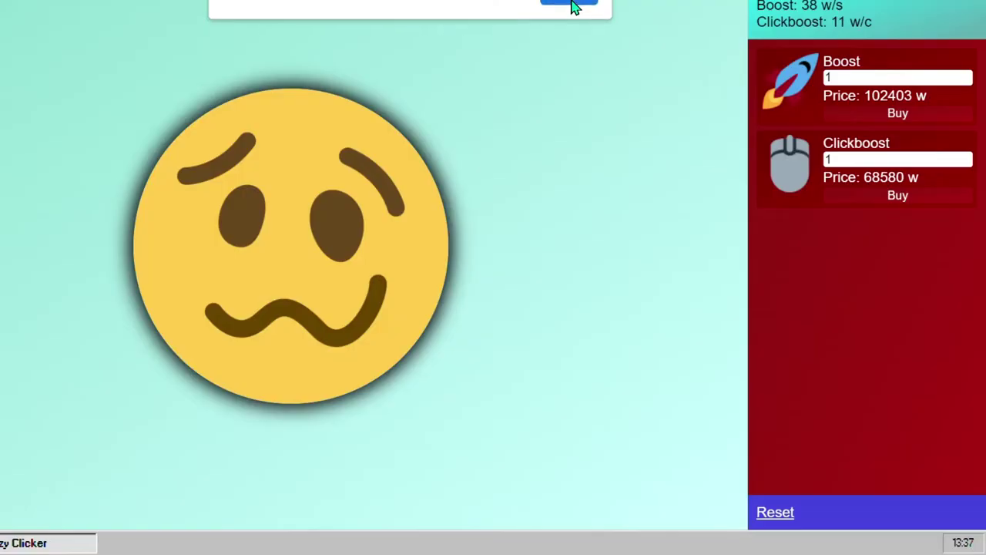
left_click(567, 7)
Earn more woozies from the face and close Woozy Clicker.
left_click(429, 293)
left_click(427, 291)
left_click(428, 291)
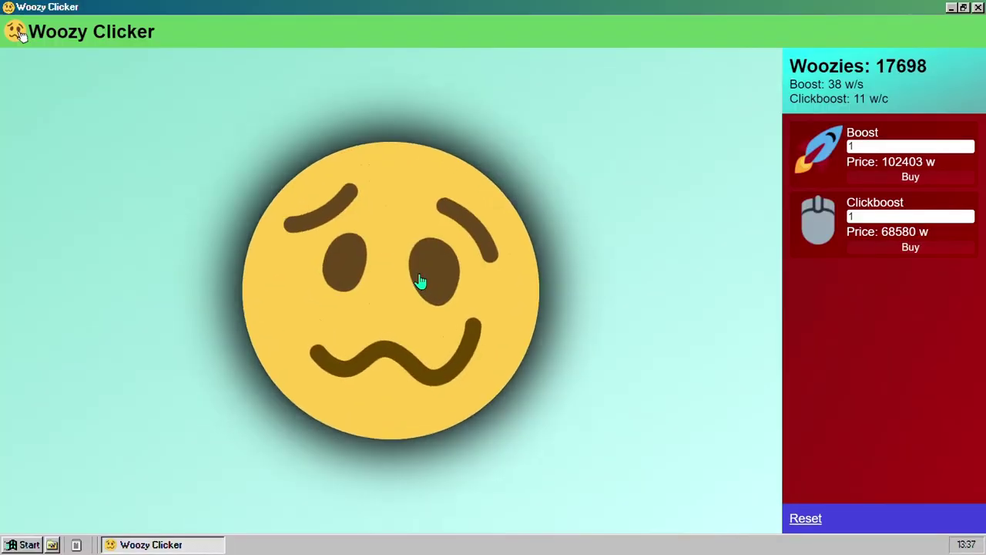
left_click(426, 289)
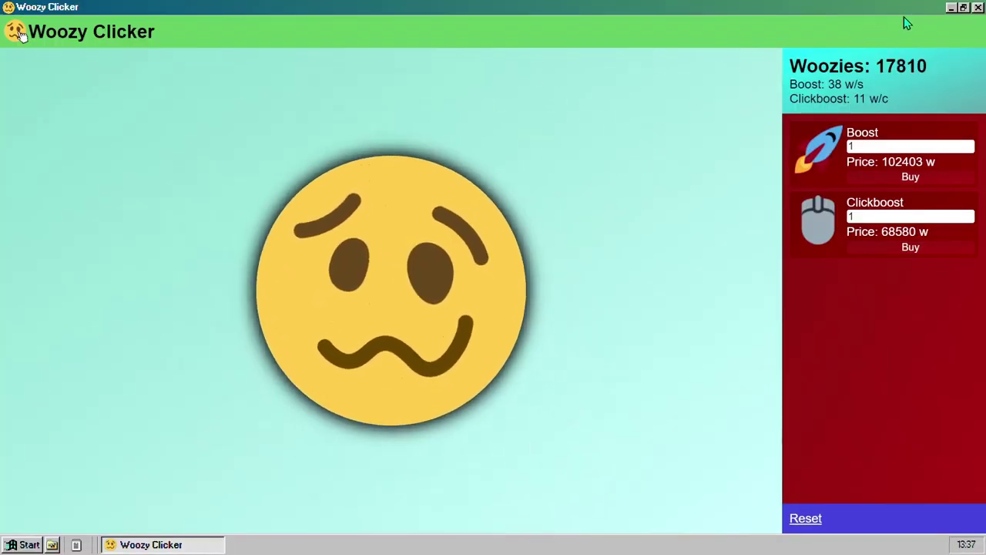
left_click(977, 8)
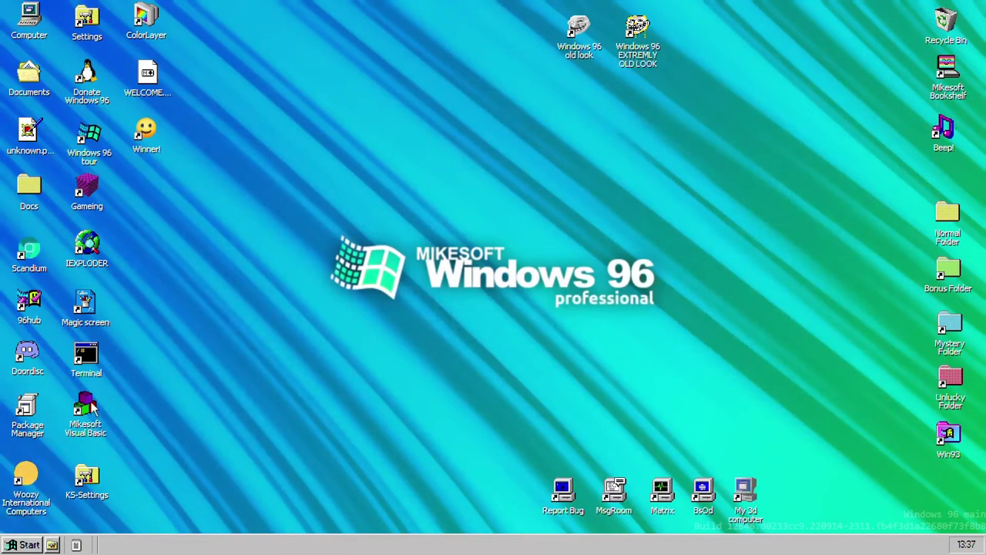
Open the system Settings maximized and set a logon password for the user account through User Login.
double_click(87, 23)
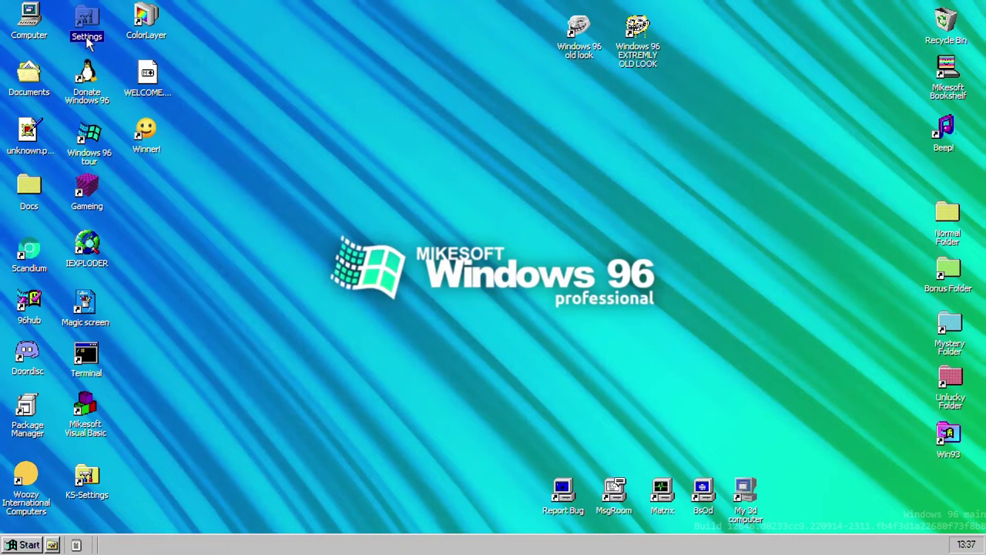
left_click(584, 194)
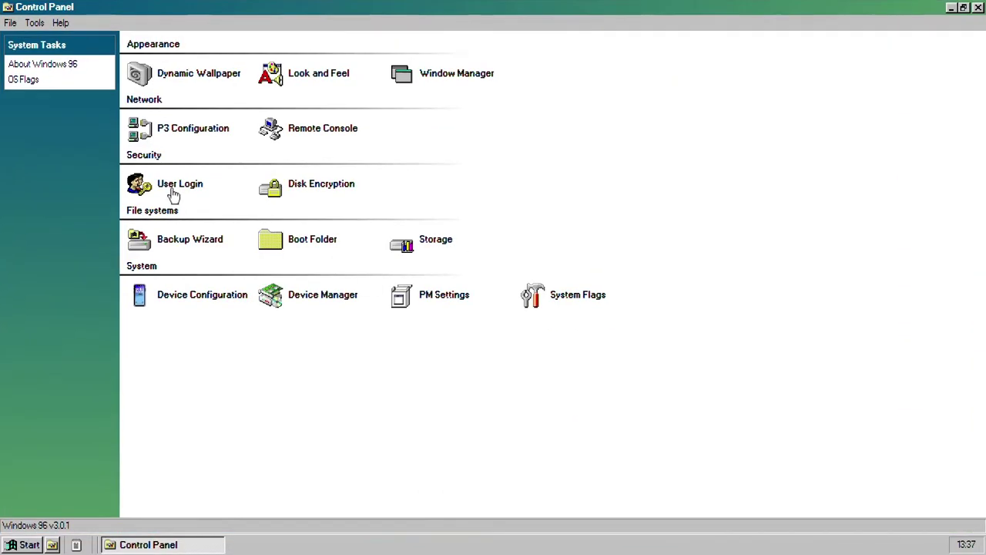
left_click(171, 188)
left_click_drag(484, 214, 418, 171)
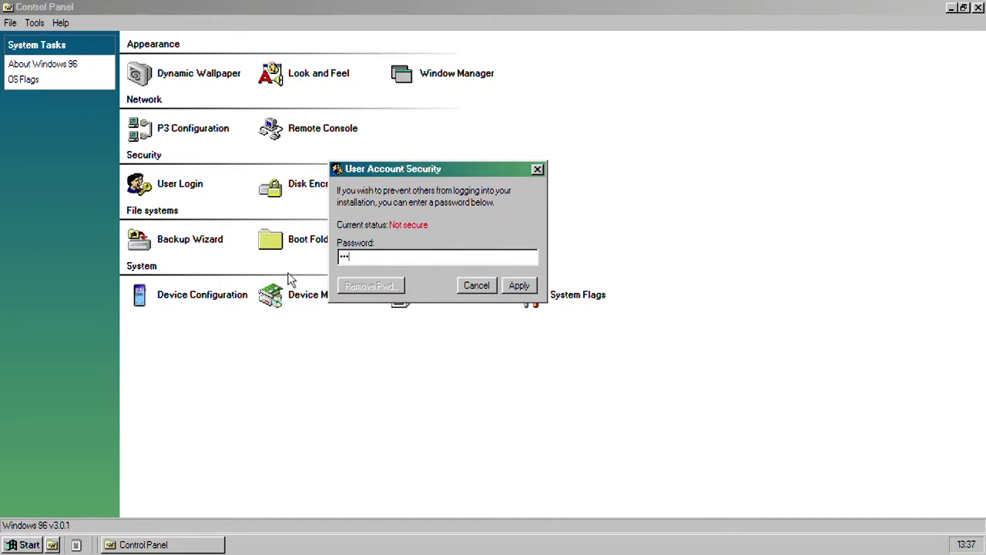
left_click(520, 291)
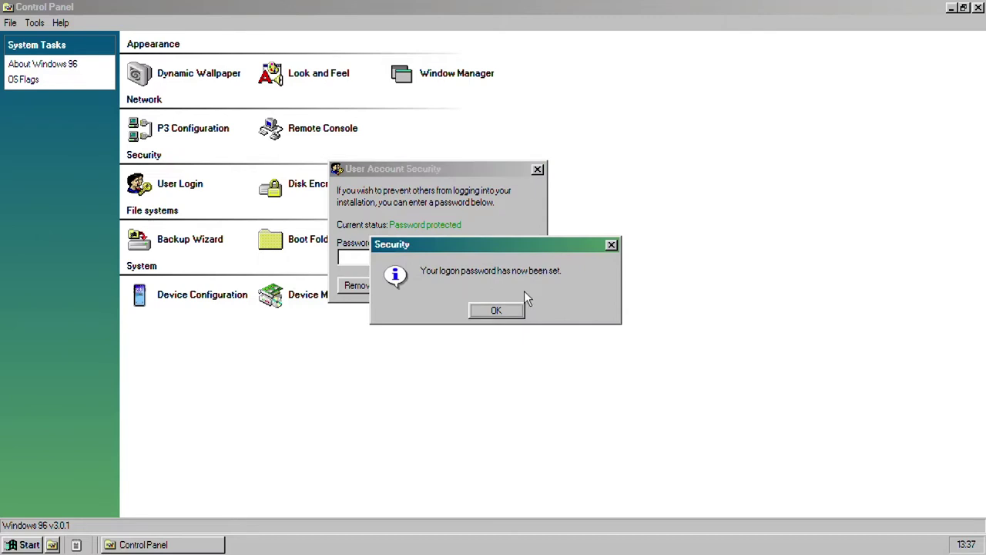
left_click(496, 309)
left_click(538, 170)
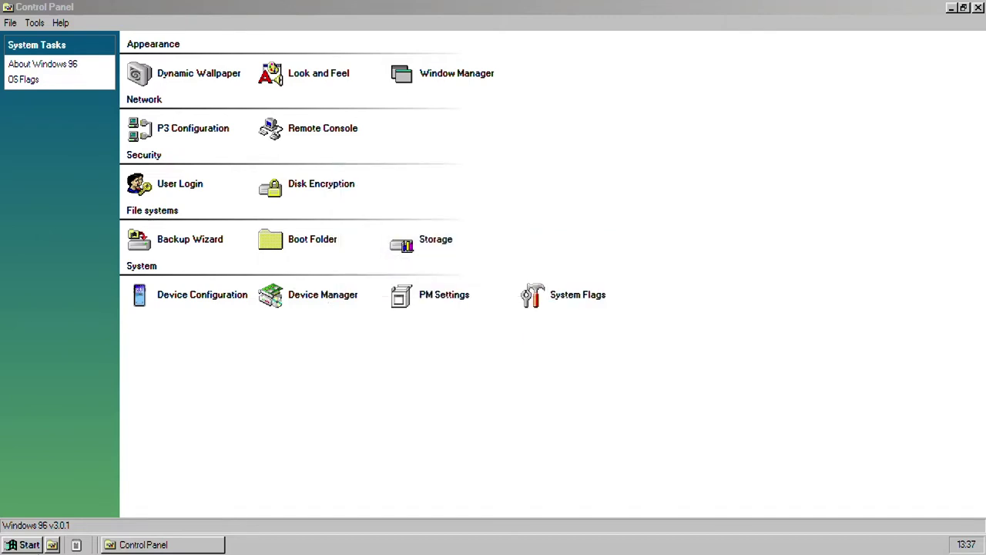
Reboot the system and log on to the user account with its password.
left_click(29, 545)
left_click(47, 457)
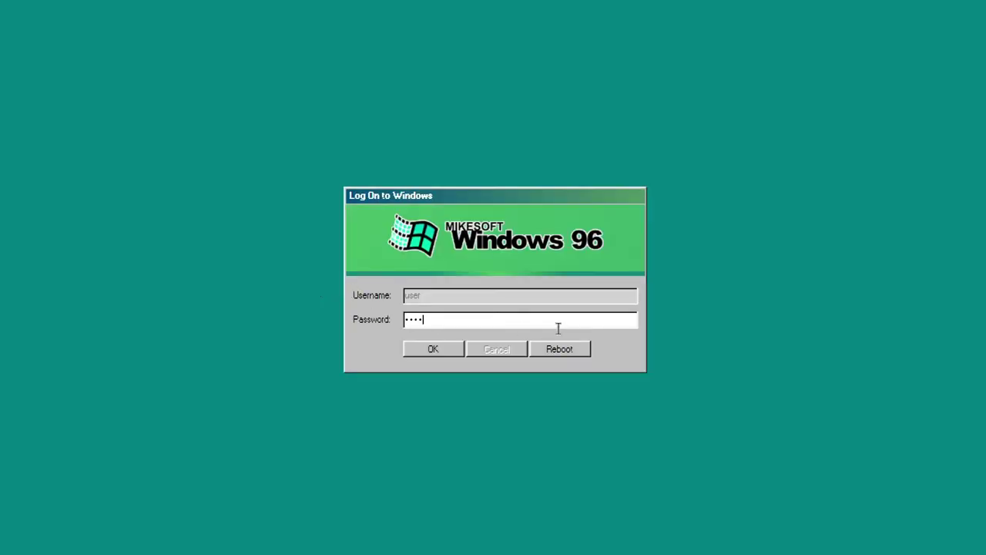
left_click(436, 352)
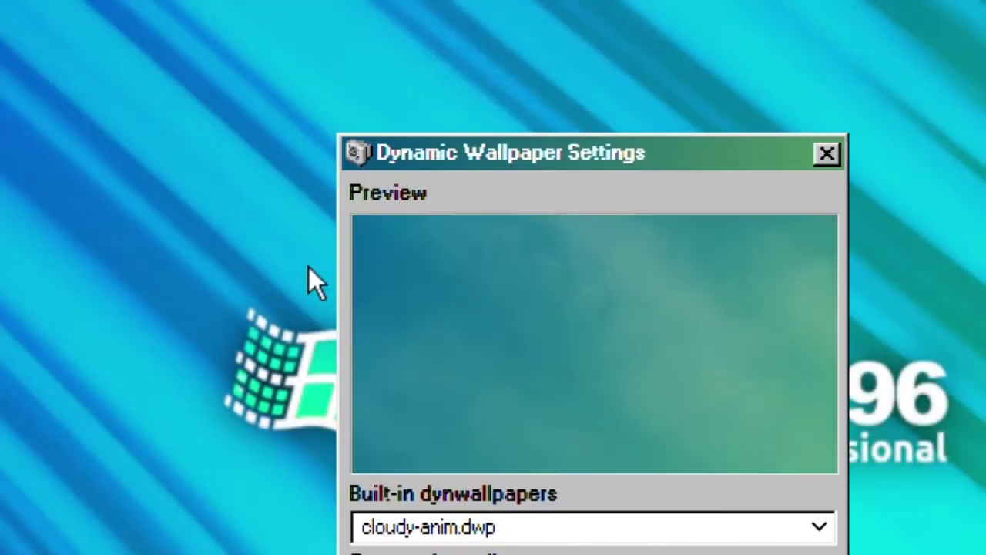
Apply the built-in cloudy-night-anim.dwp dynamic wallpaper from Dynamic Wallpaper Settings.
left_click_drag(429, 163, 302, 32)
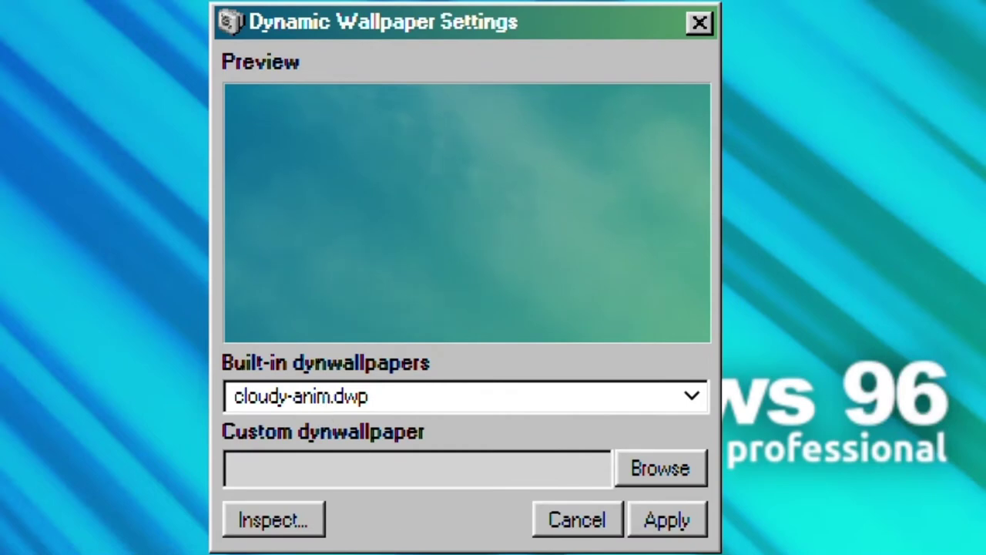
key("Down")
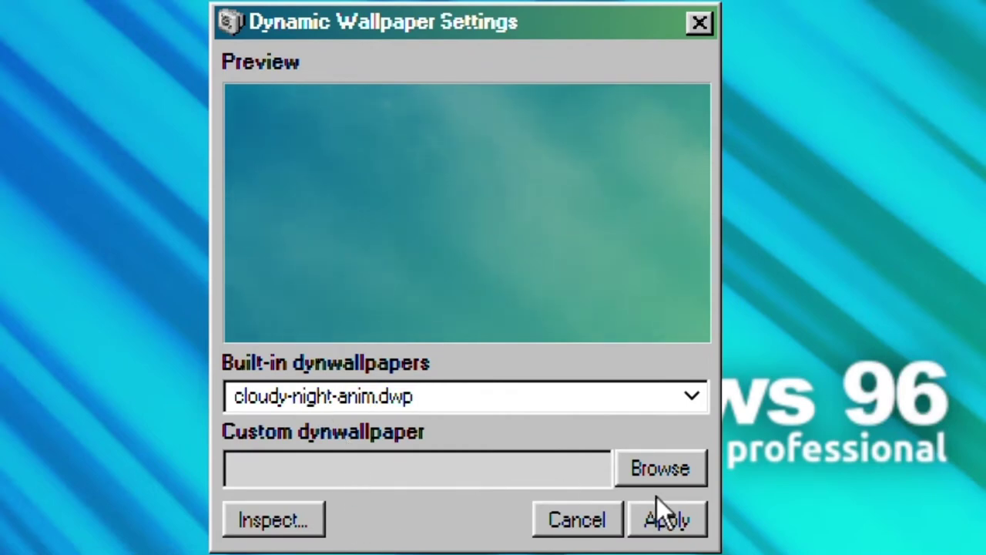
left_click(667, 531)
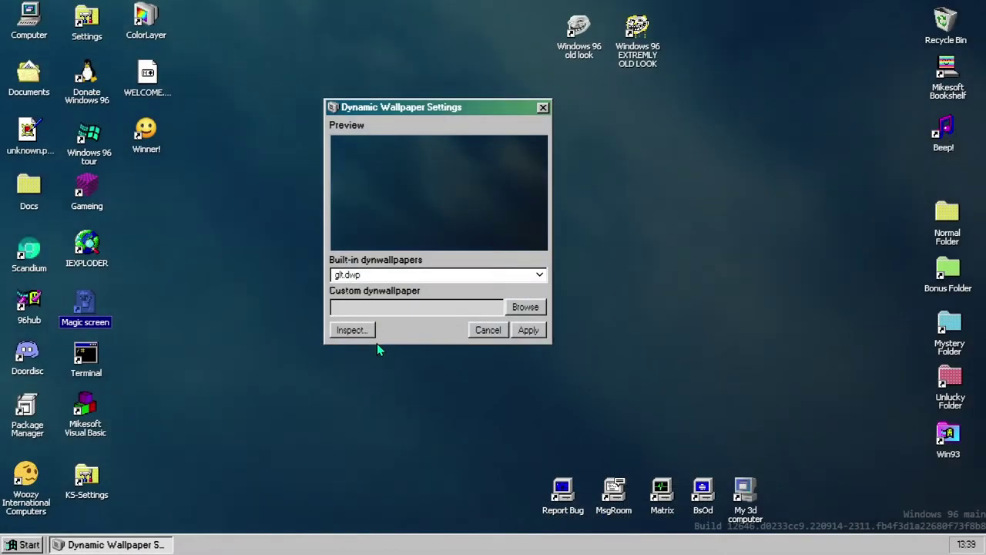
Apply the 3D checkerboard dynamic wallpaper, replace it with cursors.dwp and close Dynamic Wallpaper Settings.
key("Down")
left_click(540, 332)
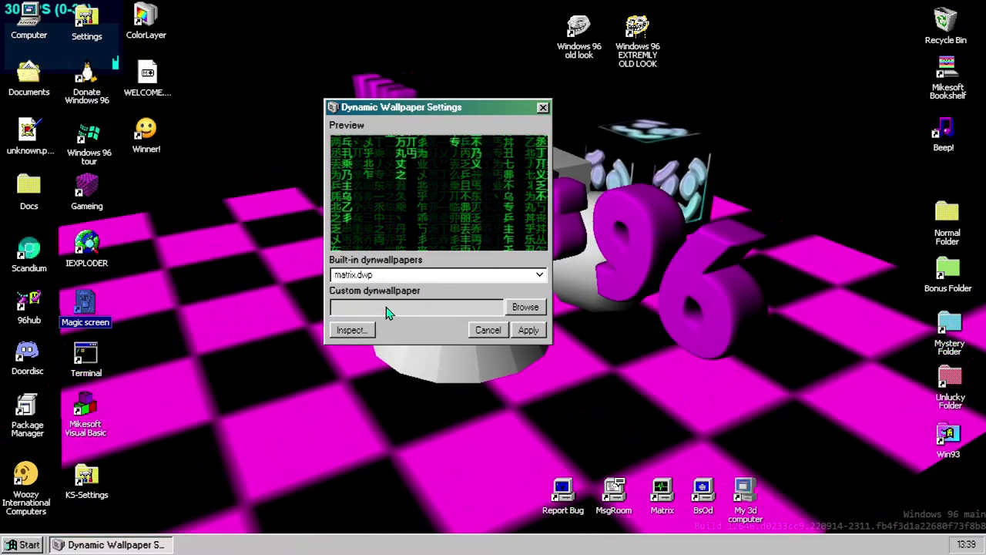
key("Down")
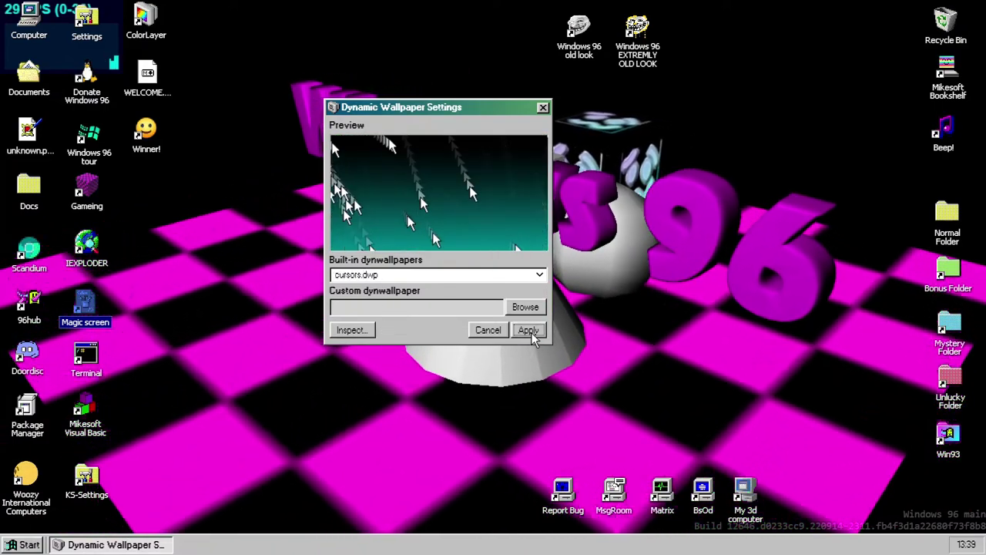
left_click(528, 331)
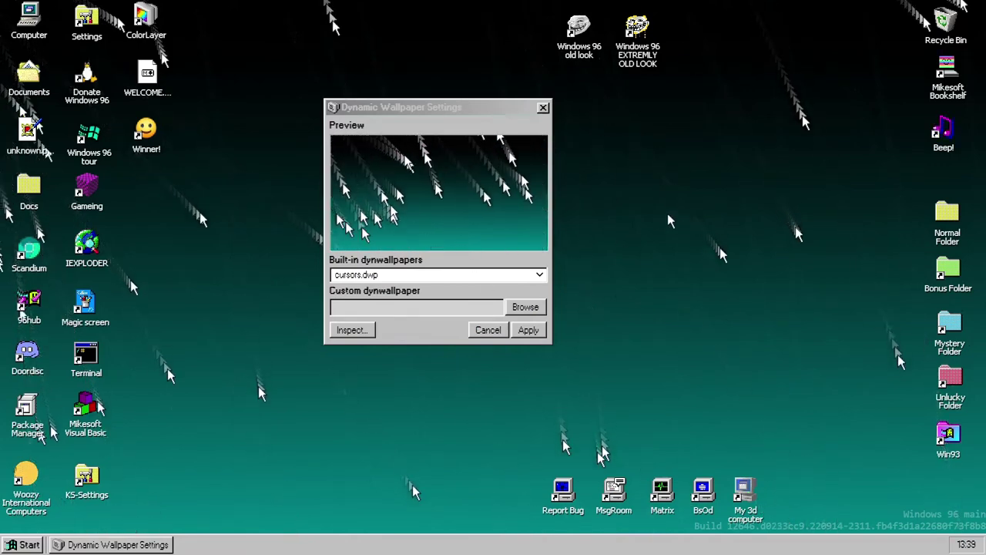
left_click(543, 107)
Preview the Nostalgic Paint.jpg and Nostalgic Solitaire.jpg backgrounds in the desktop's Display Properties.
right_click(416, 188)
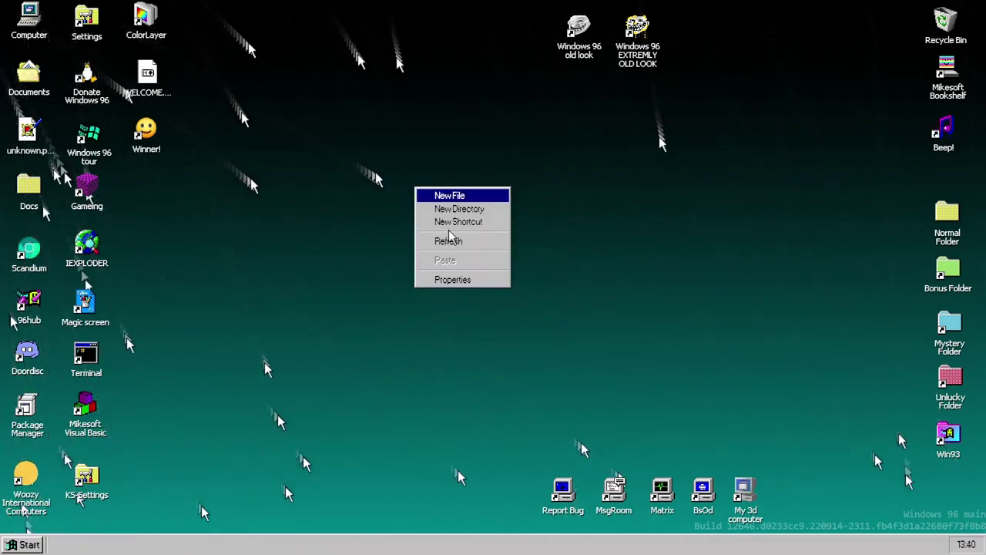
left_click(452, 280)
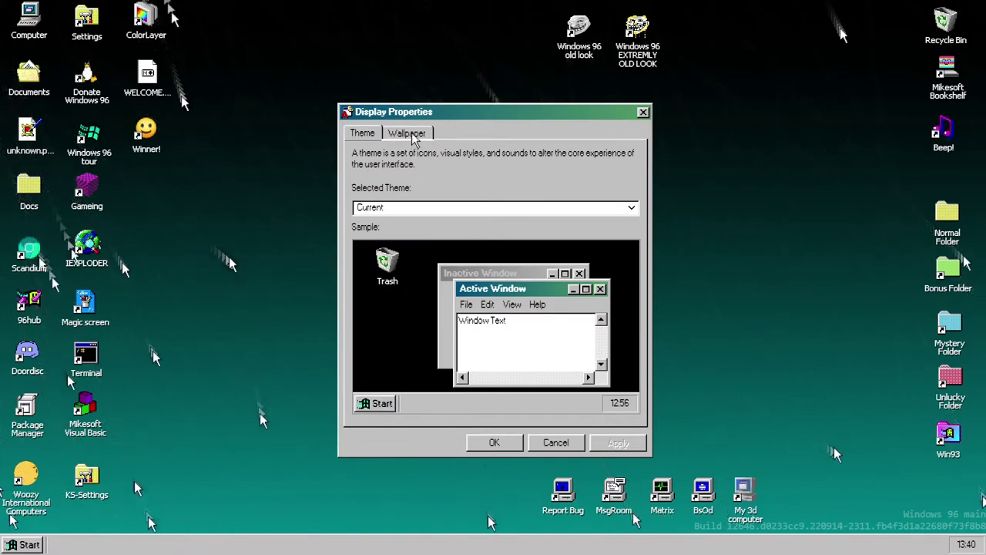
left_click(413, 136)
mouse_move(570, 297)
left_mouse_down()
mouse_move(571, 391)
mouse_move(570, 378)
left_mouse_up()
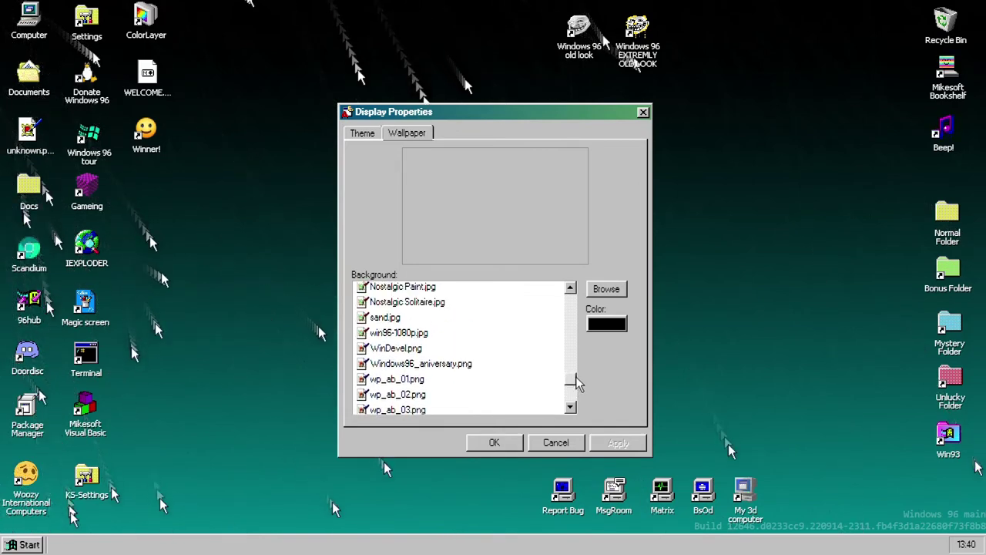
left_click(392, 286)
left_click(427, 303)
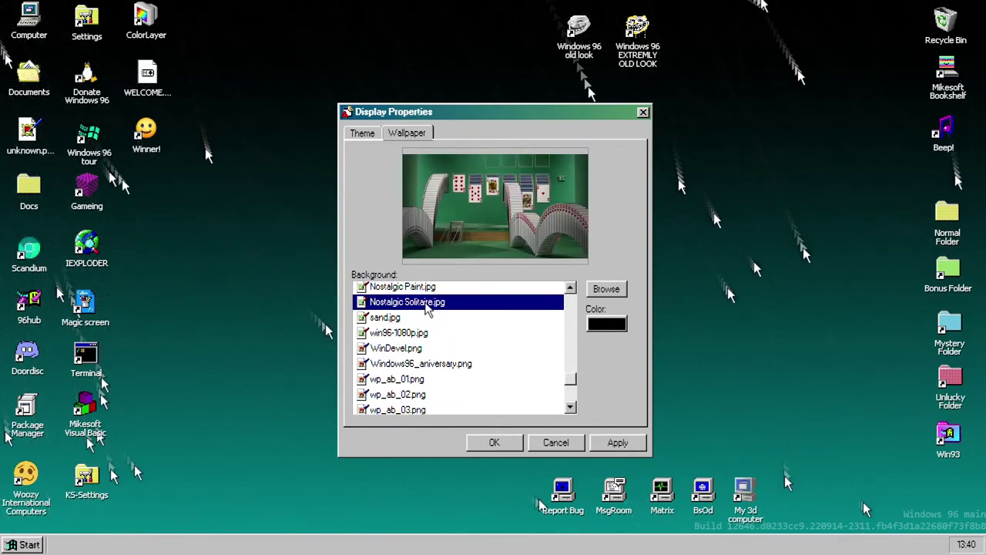
Preview Nostalgic Bliss.jpg, apply Nostalgic Clippy.jpg as the desktop wallpaper and close Display Properties.
scroll(428, 324, "up", 2)
left_click(432, 363)
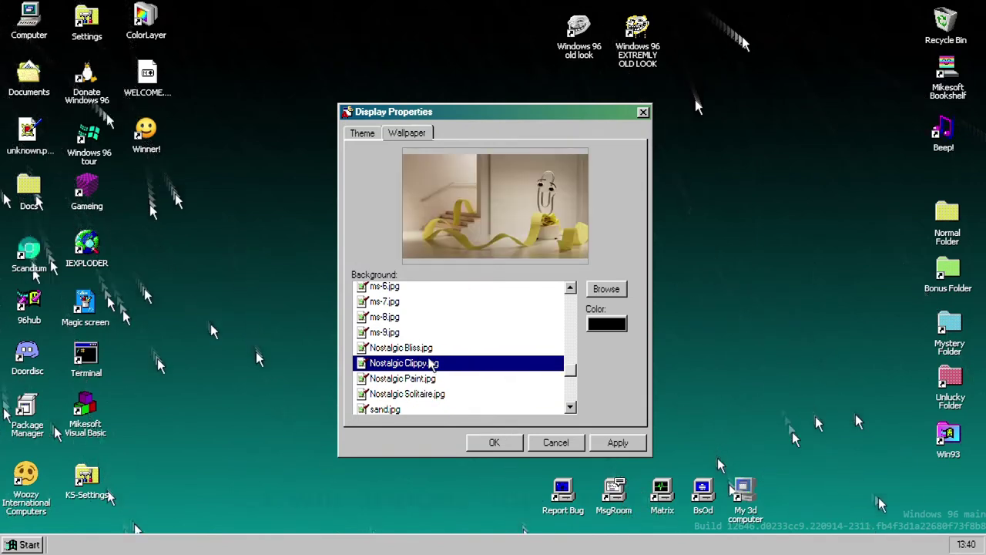
left_click(400, 348)
left_click(405, 363)
left_click(634, 448)
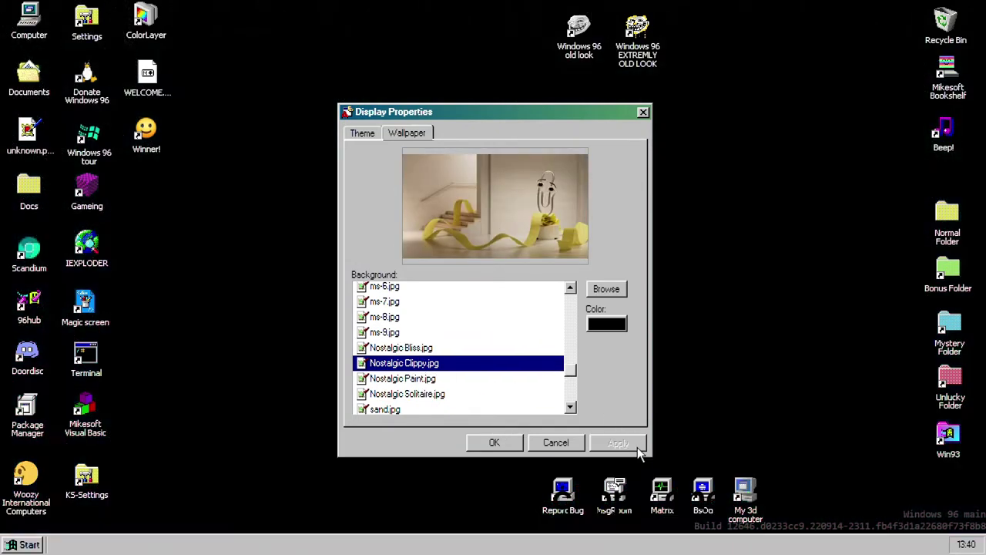
left_click(643, 112)
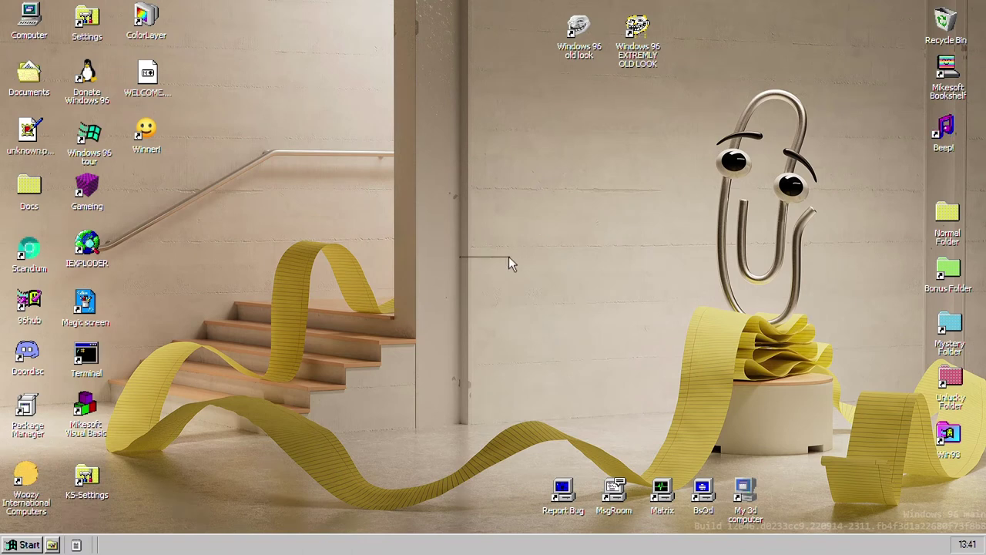
Using Mikesoft Visual Basic from the desktop, handwrite "hello!" with the Brush and add the text "Hi" above it in Arial Black 12.
double_click(86, 408)
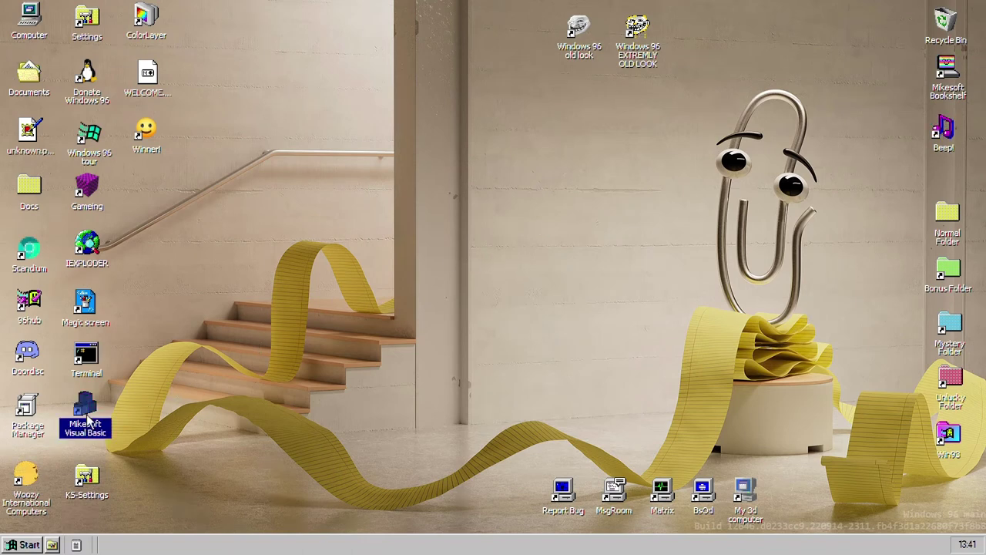
left_click(422, 109)
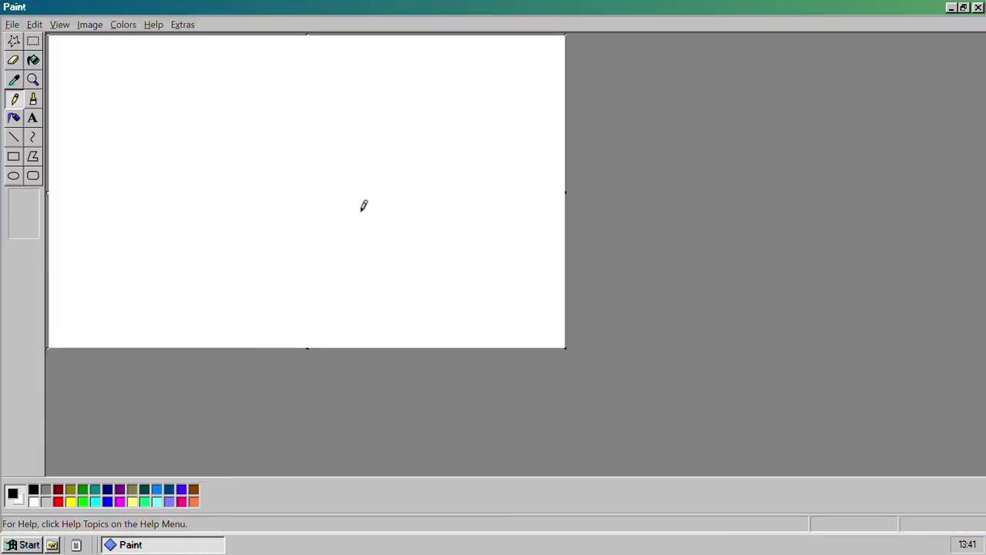
left_click(33, 100)
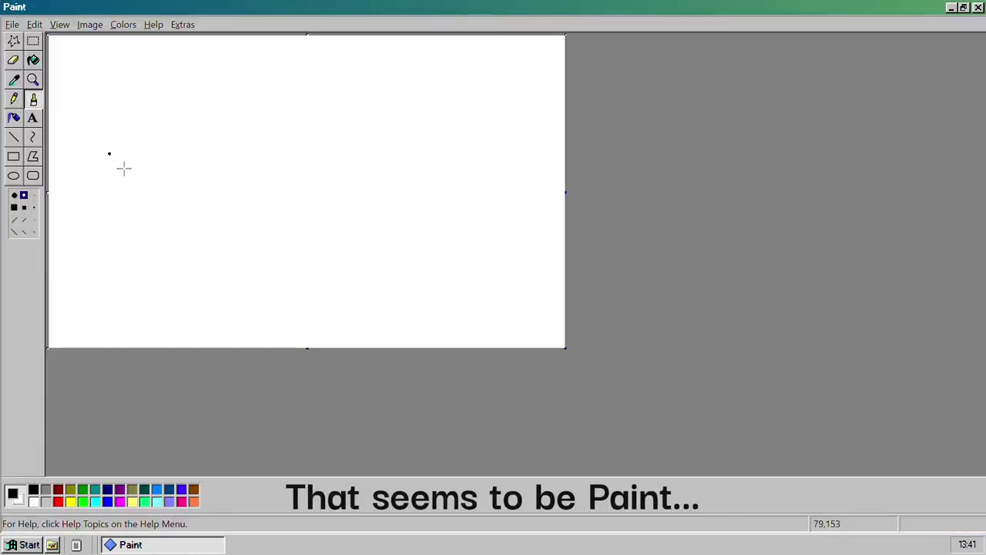
mouse_move(113, 156)
left_mouse_down()
mouse_move(171, 124)
mouse_move(139, 135)
mouse_move(114, 205)
mouse_move(159, 212)
mouse_move(203, 194)
mouse_move(287, 119)
mouse_move(336, 171)
mouse_move(304, 207)
mouse_move(372, 221)
left_mouse_up()
left_click_drag(388, 182, 383, 170)
left_click(394, 166)
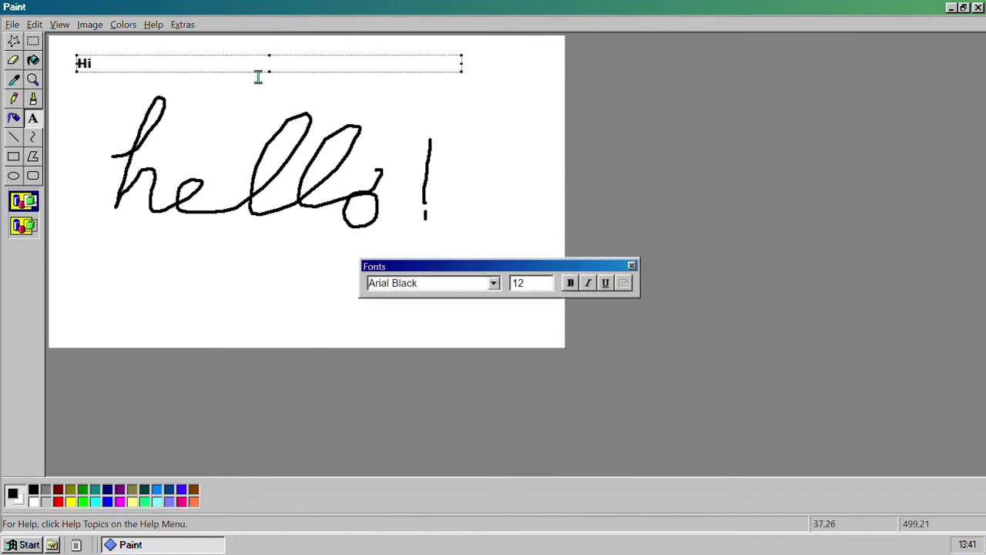
left_click(198, 204)
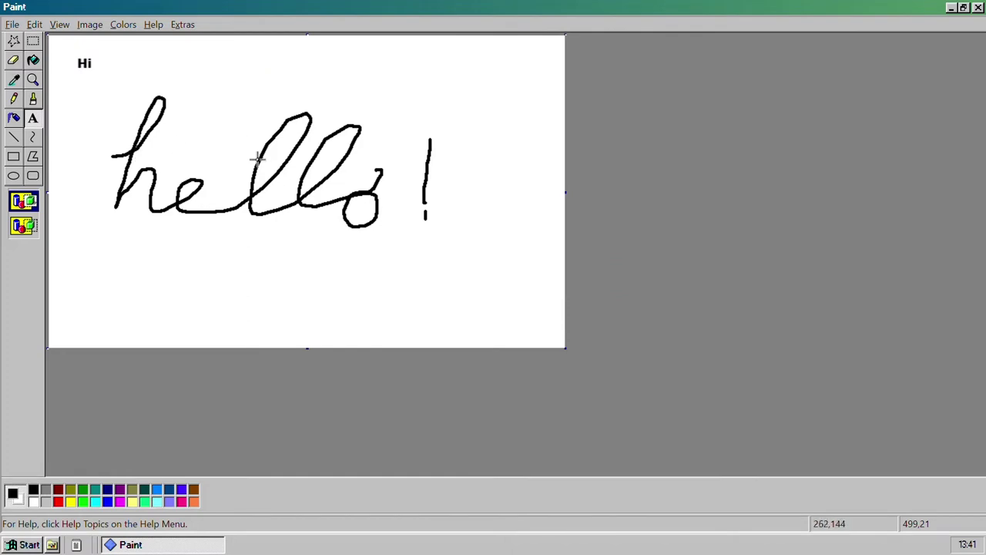
Try the Magnifier and Pencil, spray black and dark teal dots around the word with the Airbrush, and close Paint.
left_click(37, 80)
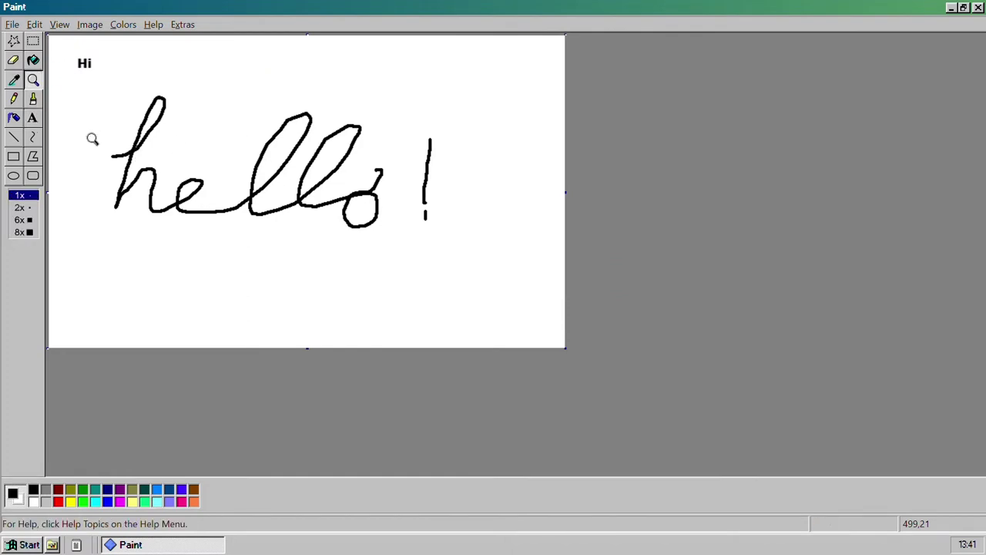
left_click(13, 99)
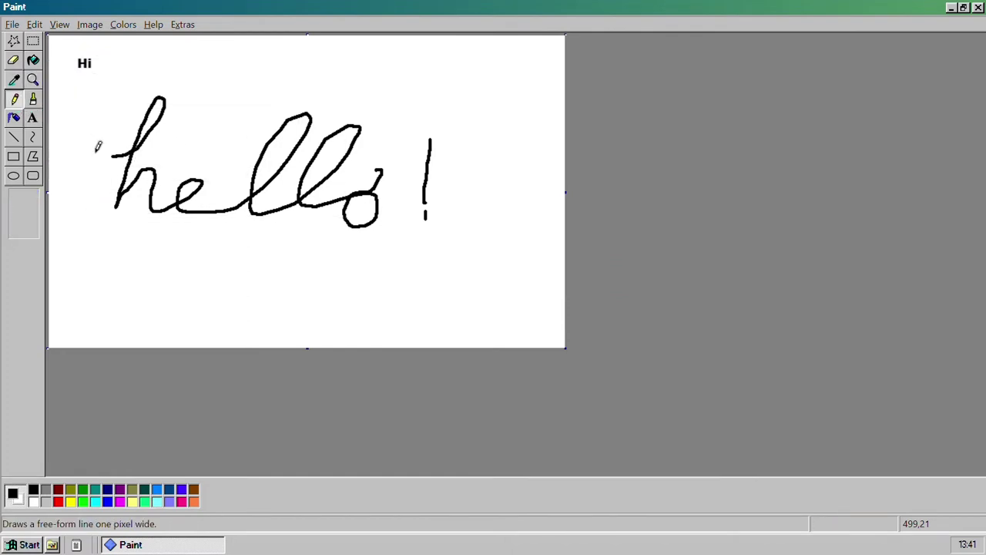
left_click(14, 117)
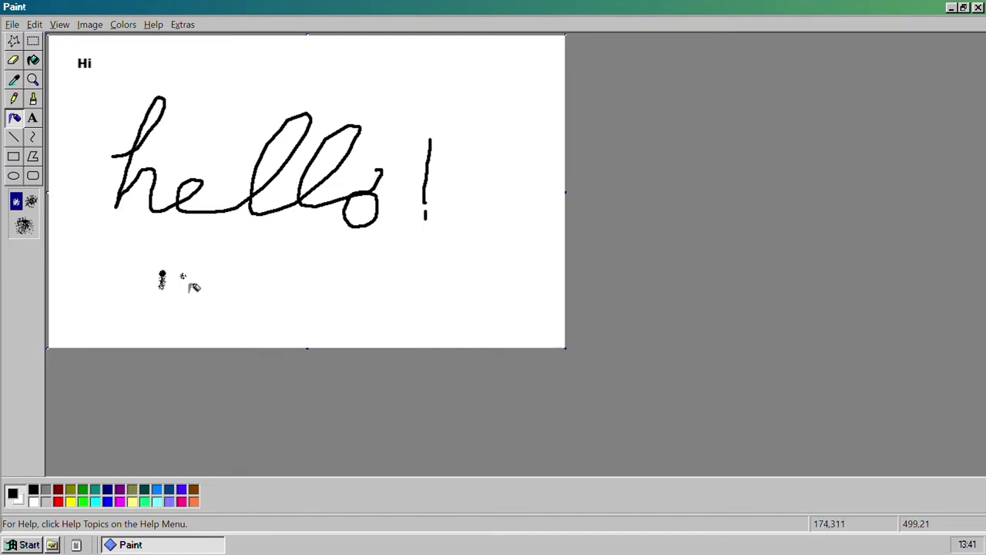
mouse_move(211, 282)
left_mouse_down()
mouse_move(288, 258)
mouse_move(232, 302)
mouse_move(262, 237)
left_mouse_up()
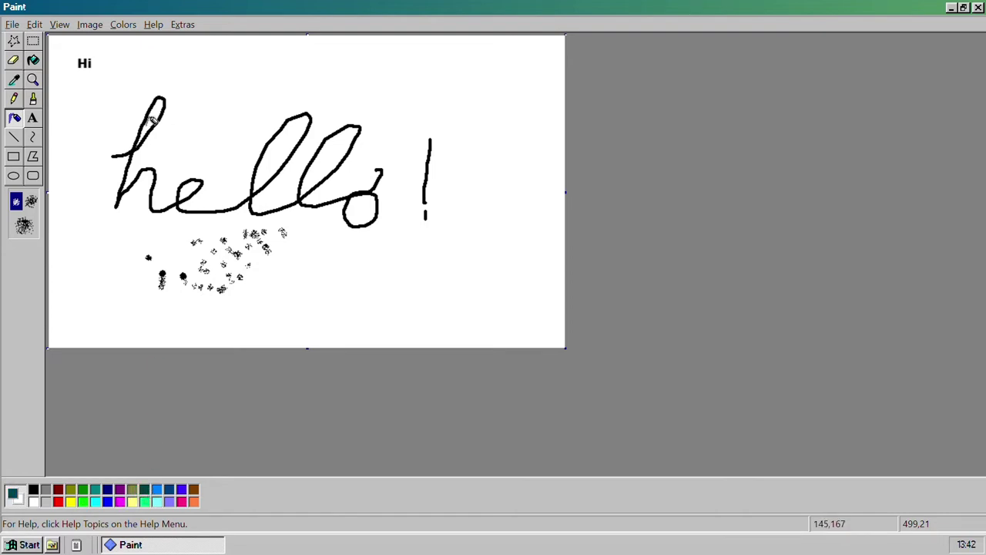
mouse_move(398, 256)
left_mouse_down()
mouse_move(377, 146)
mouse_move(490, 98)
left_mouse_up()
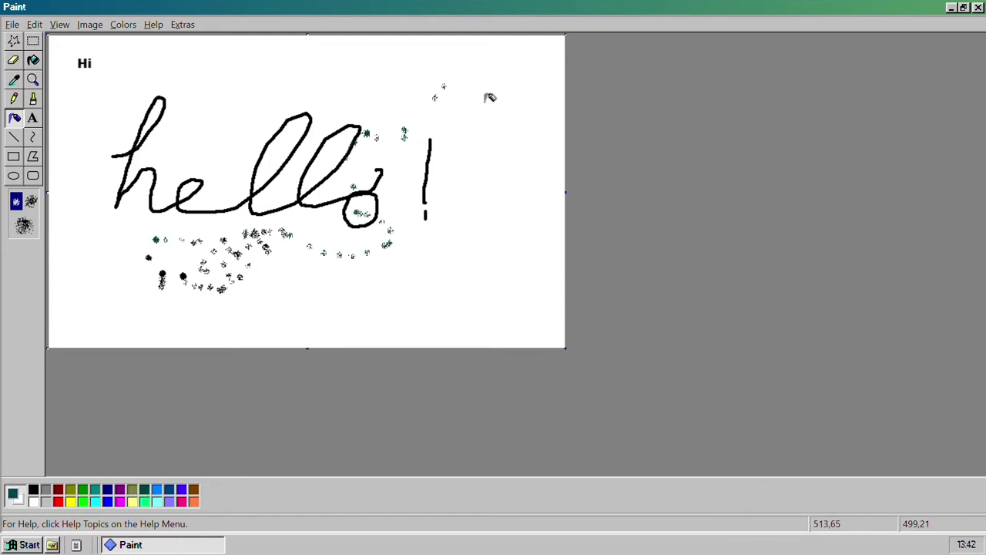
left_click(978, 8)
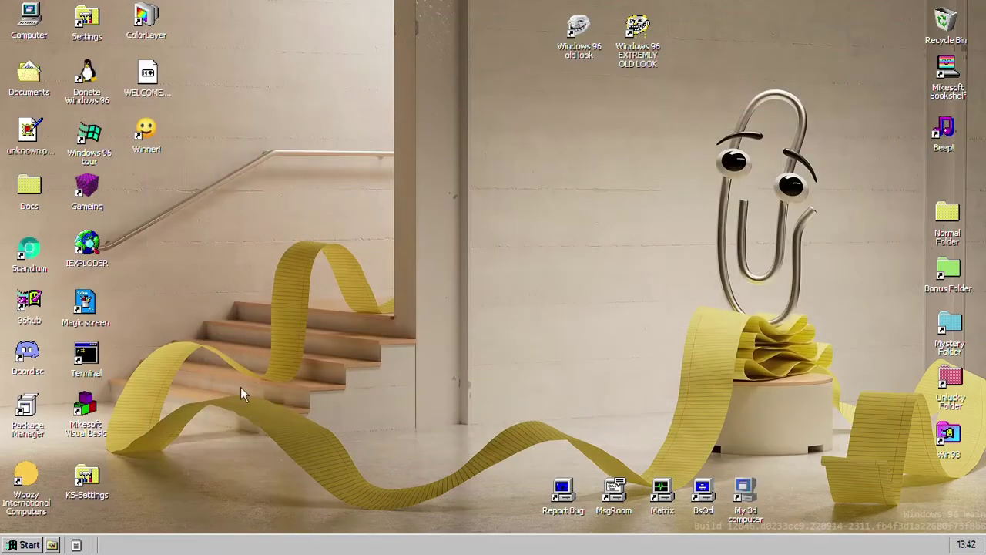
Open KS-Settings in the middle of the desktop, check the classic Start menu and switch the layout to FullStart Layout.
double_click(87, 479)
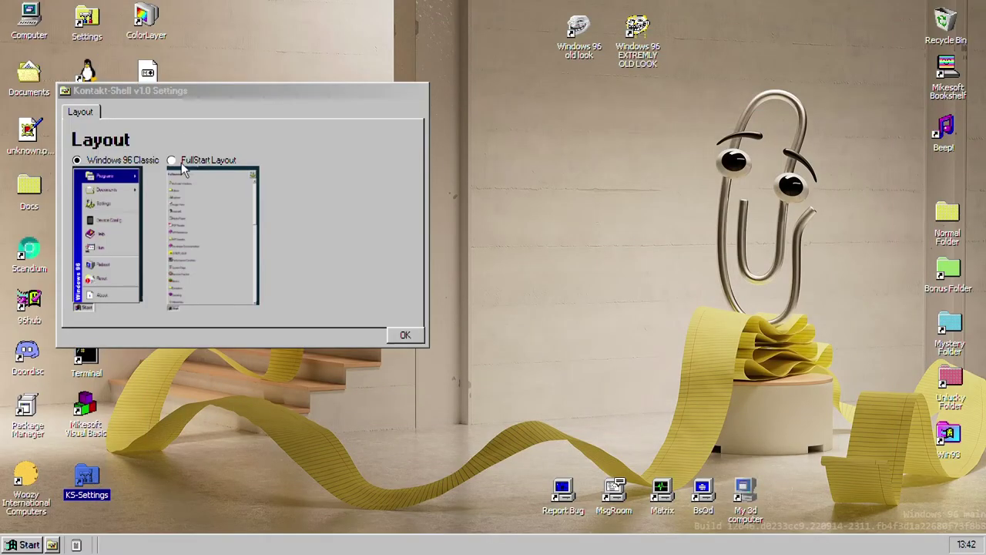
left_click_drag(186, 94, 422, 185)
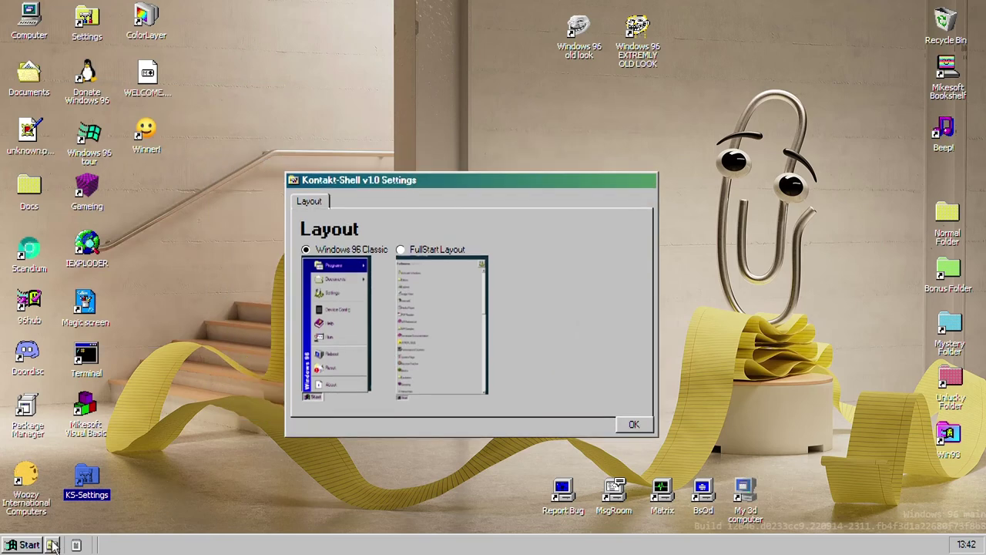
left_click(53, 544)
left_click(52, 544)
left_click(25, 544)
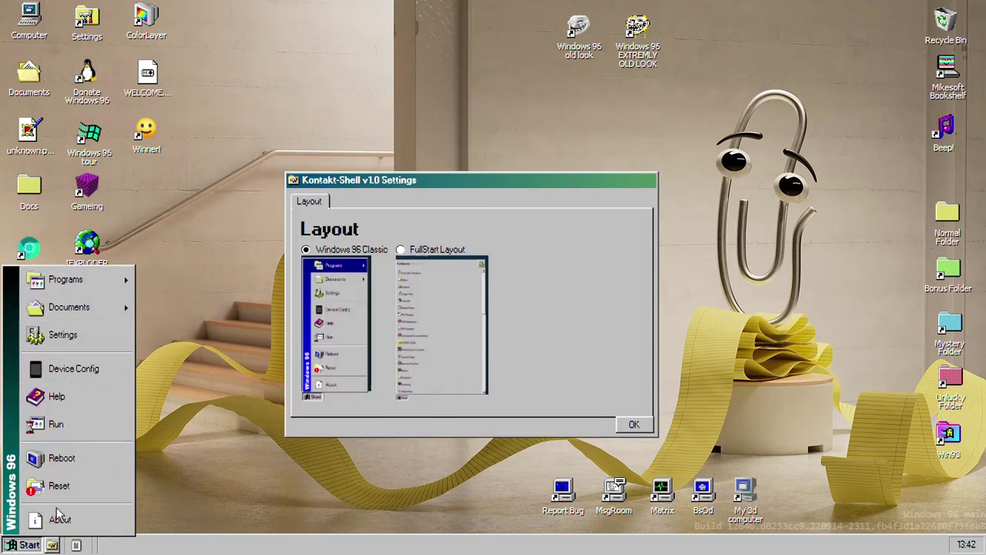
left_click(405, 248)
left_click(401, 249)
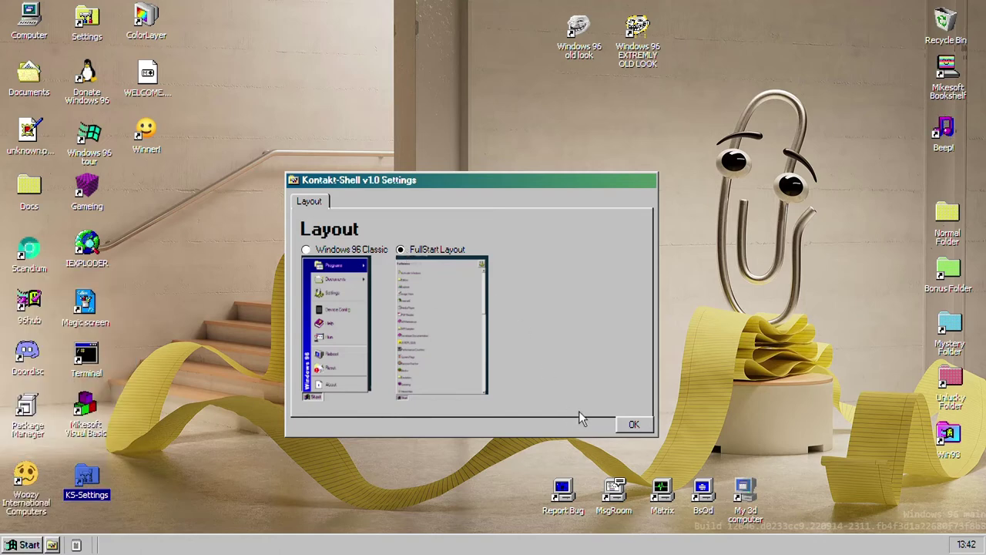
left_click(625, 425)
Look through the Fullmenu program list and set the layout back to Windows 96 Classic through its settings.
left_click(25, 545)
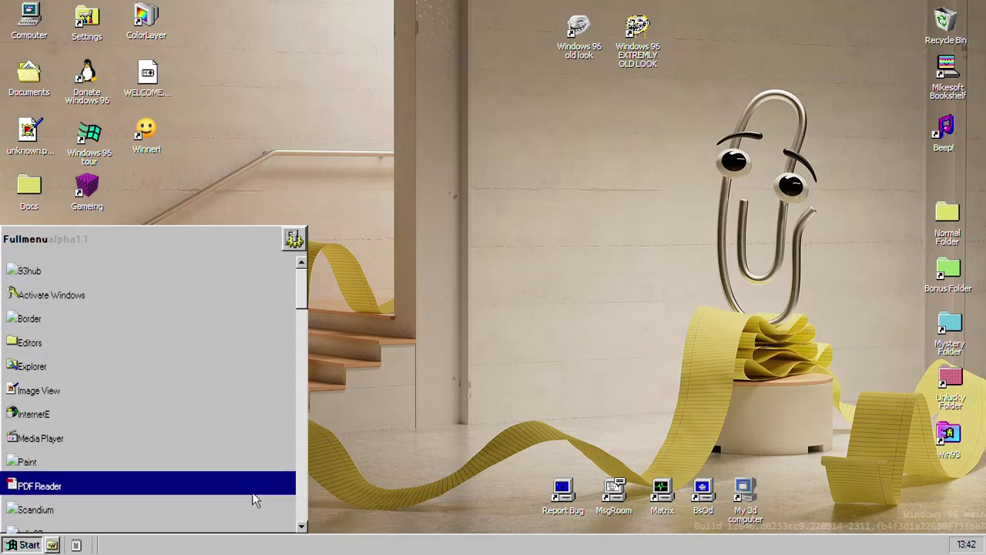
left_click_drag(302, 304, 312, 239)
left_click(295, 239)
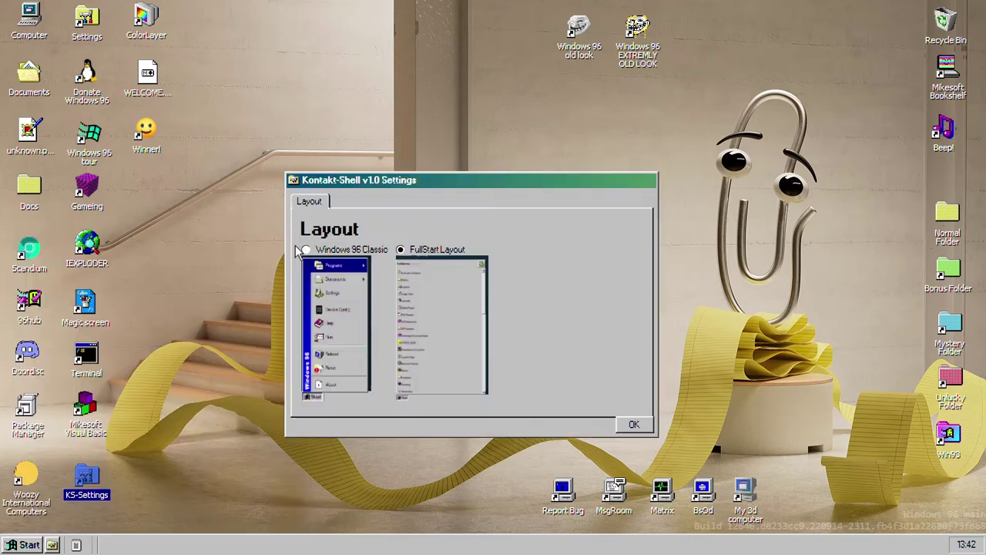
left_click(307, 250)
left_click(635, 425)
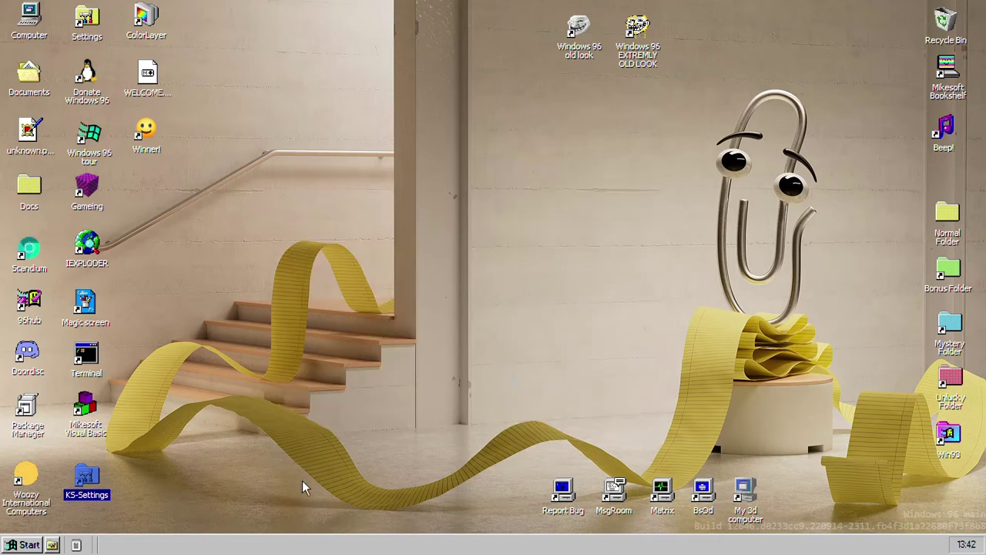
Check the program categories in the classic Start menu and close the menu again.
left_click(29, 545)
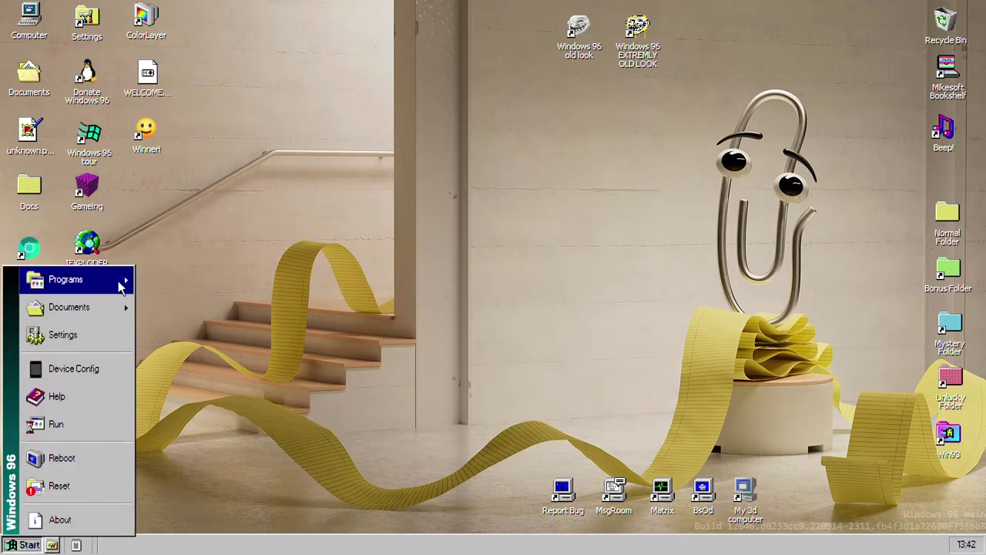
mouse_move(120, 287)
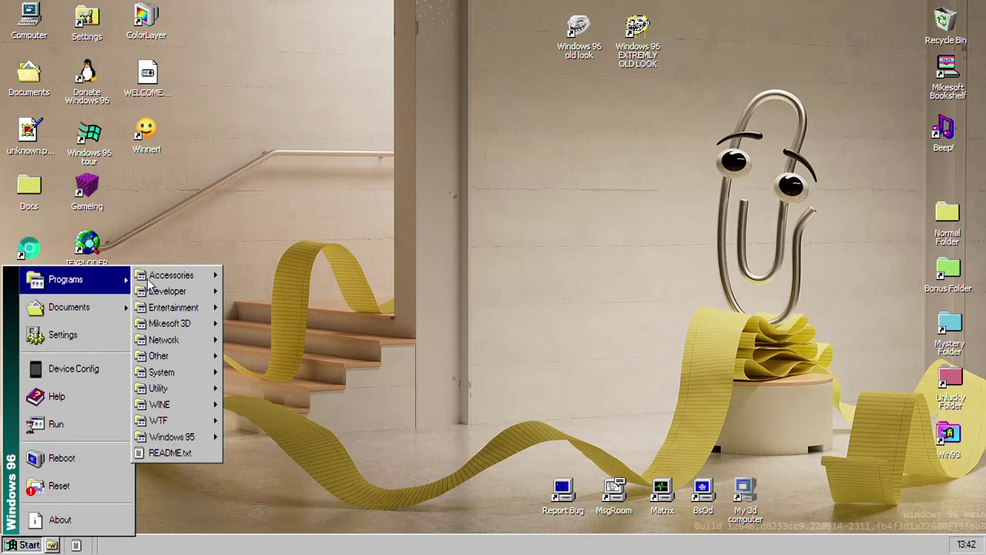
left_click(212, 484)
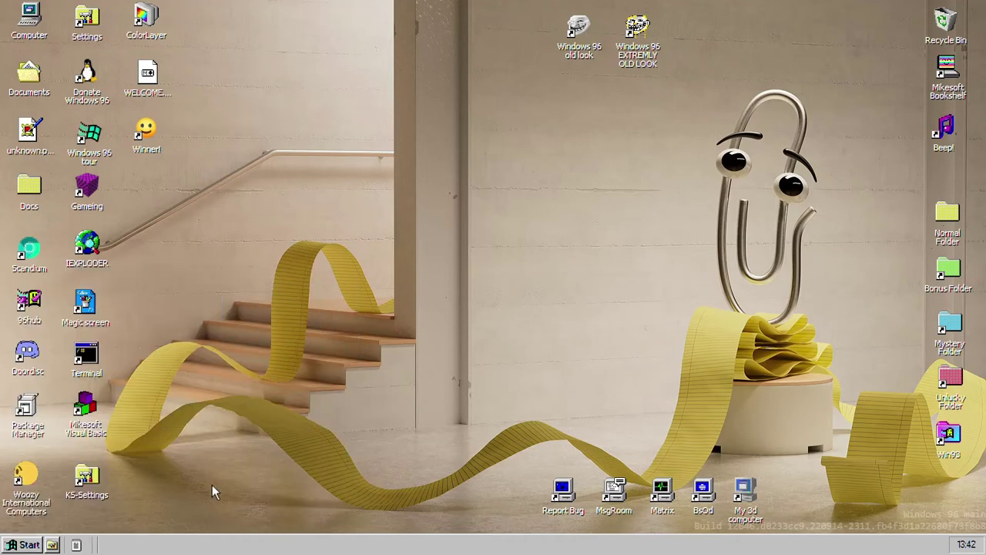
Open ColorLayer from the desktop, apply the neon effect to its window and reset the effect.
double_click(147, 27)
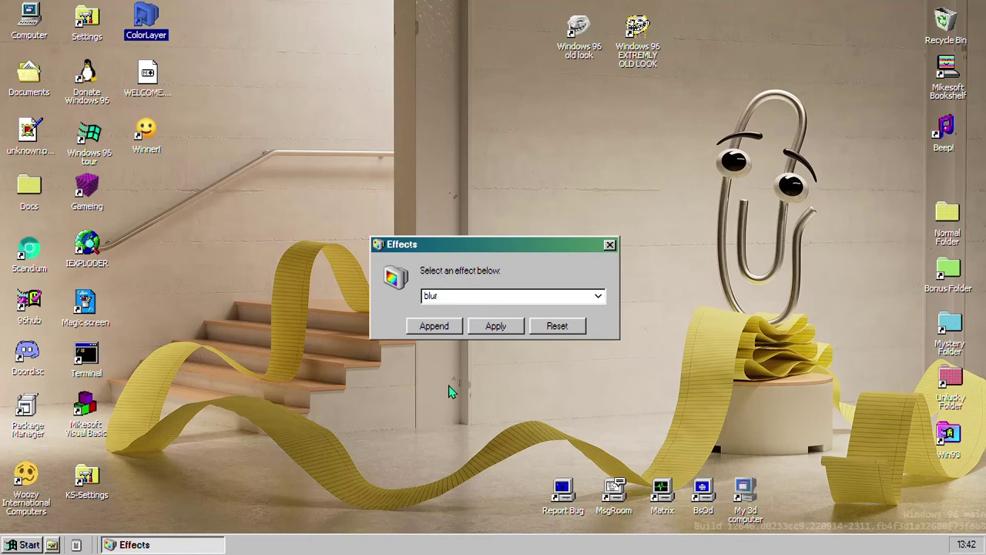
left_click(506, 326)
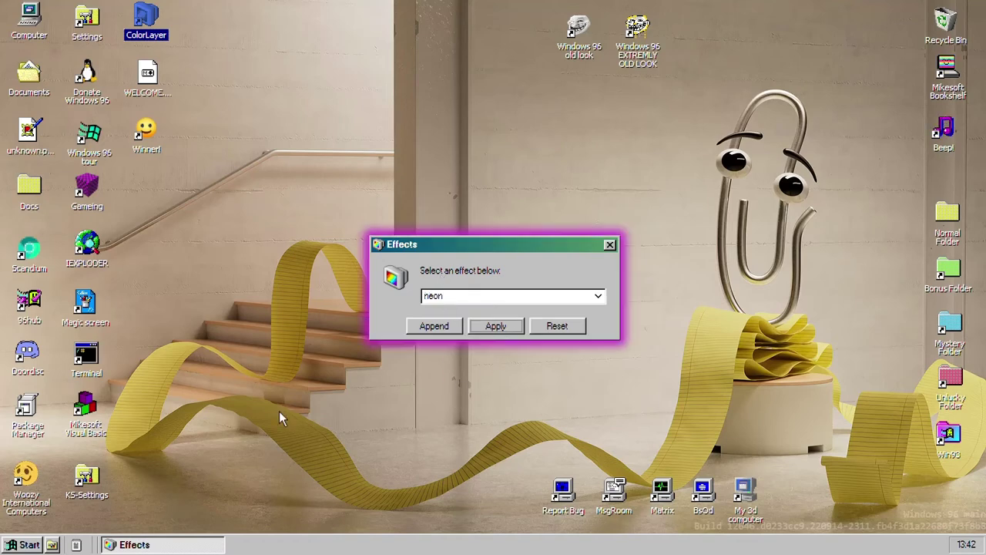
left_click_drag(436, 245, 489, 210)
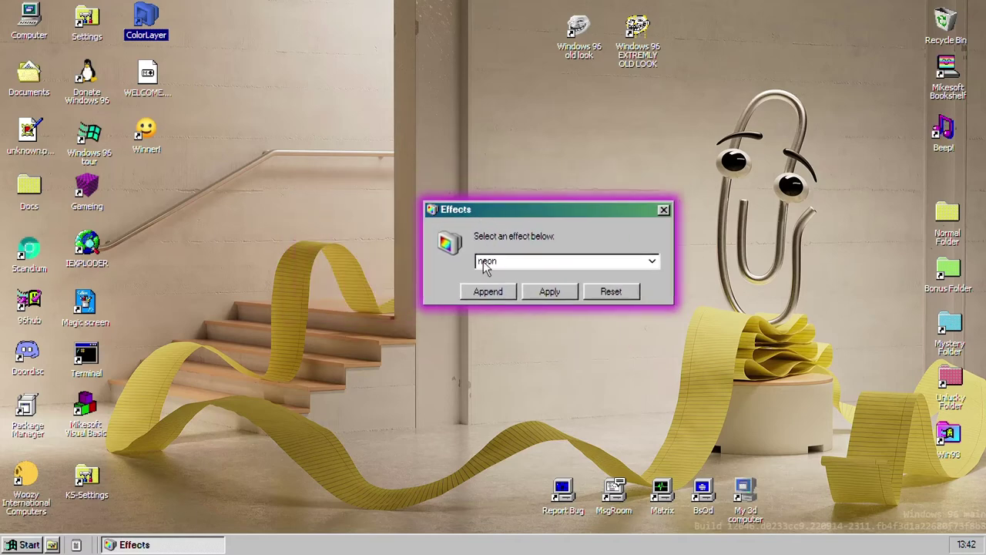
left_click(611, 292)
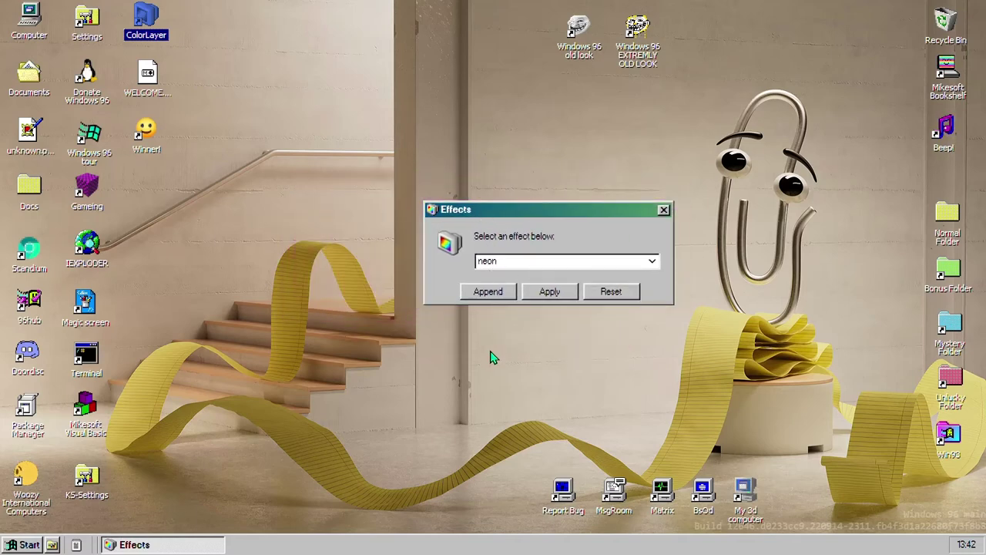
Try the invert and disco effects on the desktop, reset them and close the Effects dialog.
left_click(564, 292)
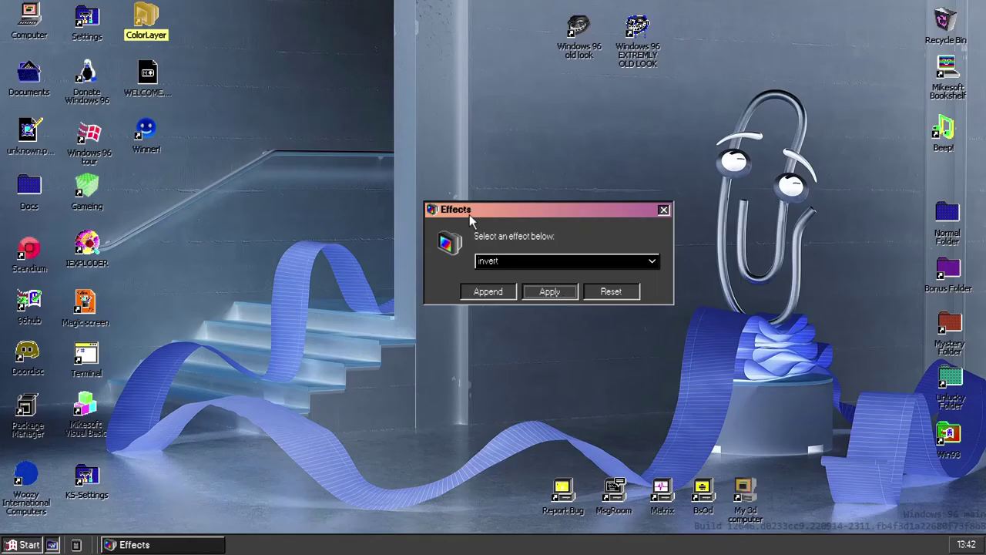
left_click_drag(469, 214, 352, 219)
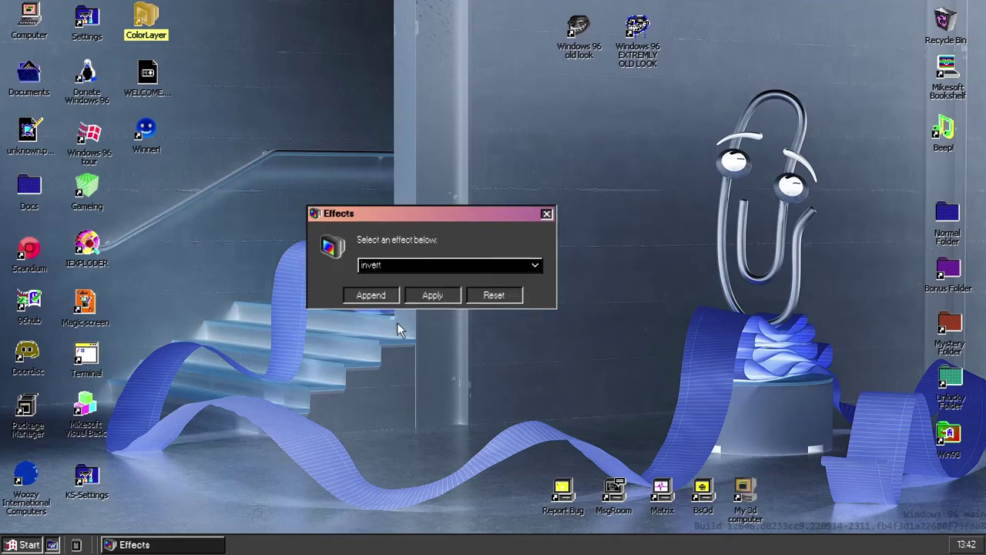
left_click(452, 295)
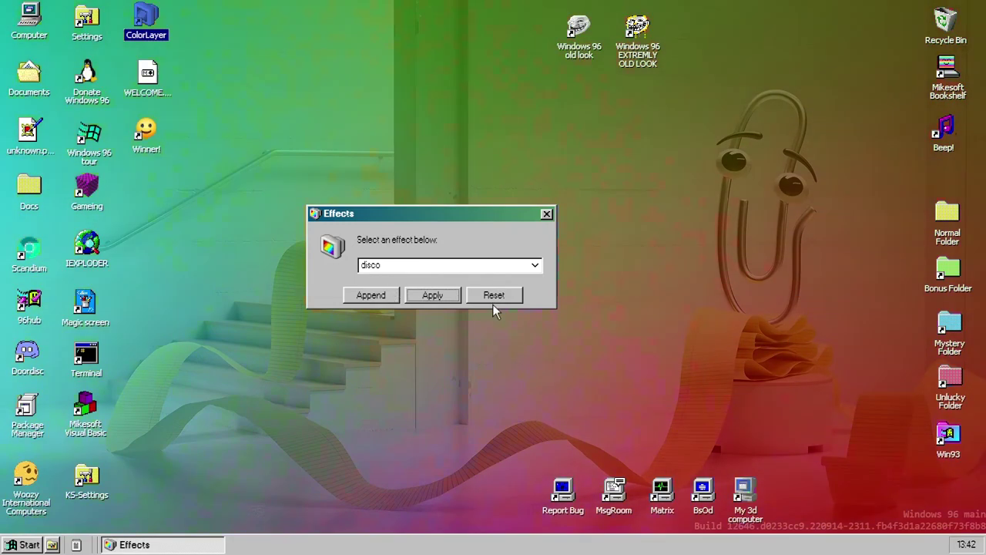
left_click(494, 296)
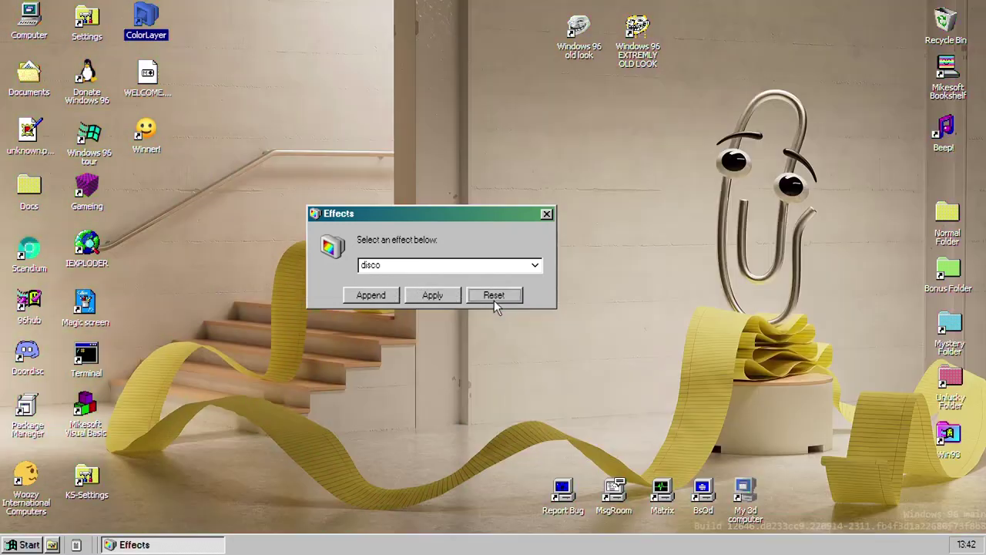
left_click(546, 213)
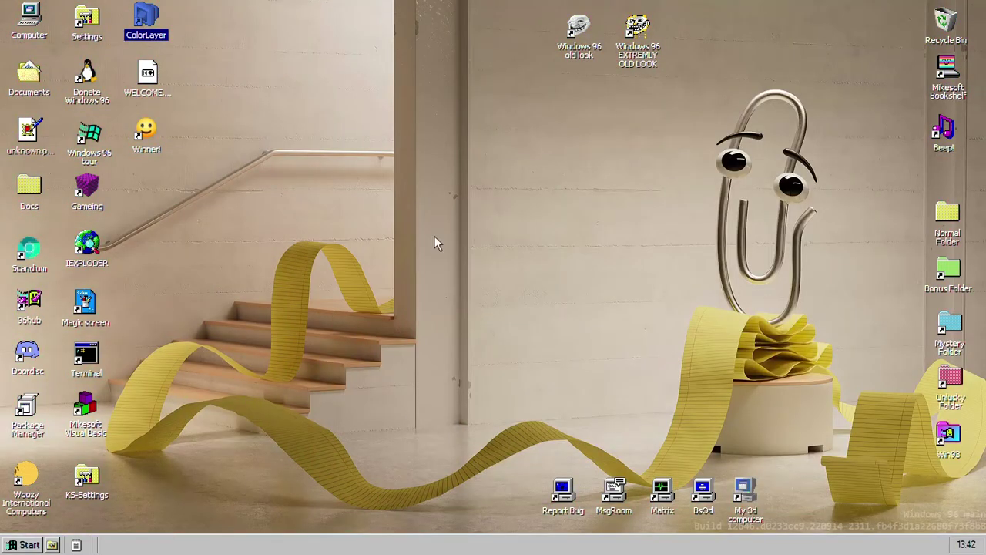
Open the WELCOME.md document from the desktop, read it through to the support section and close it.
double_click(149, 86)
left_click_drag(248, 150, 347, 141)
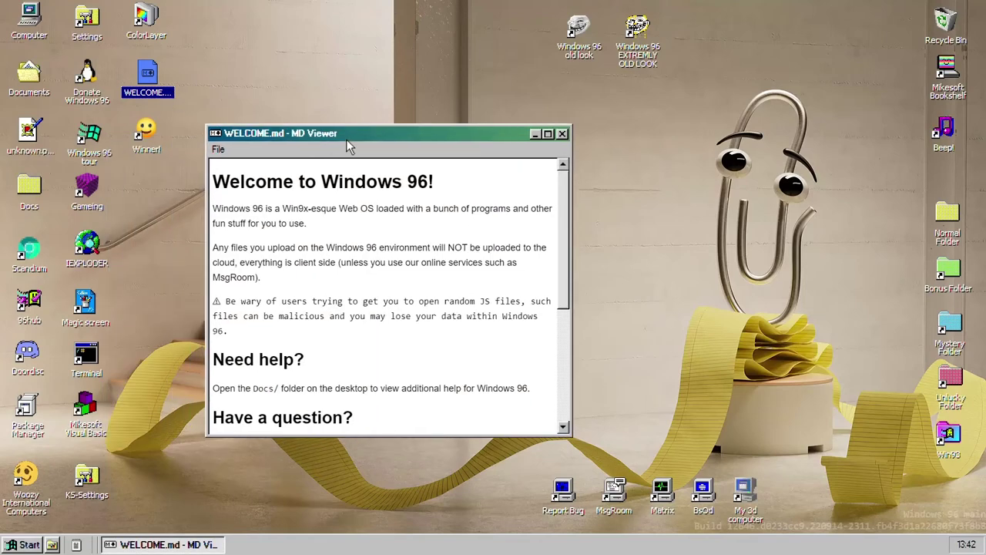
left_click_drag(563, 229, 557, 334)
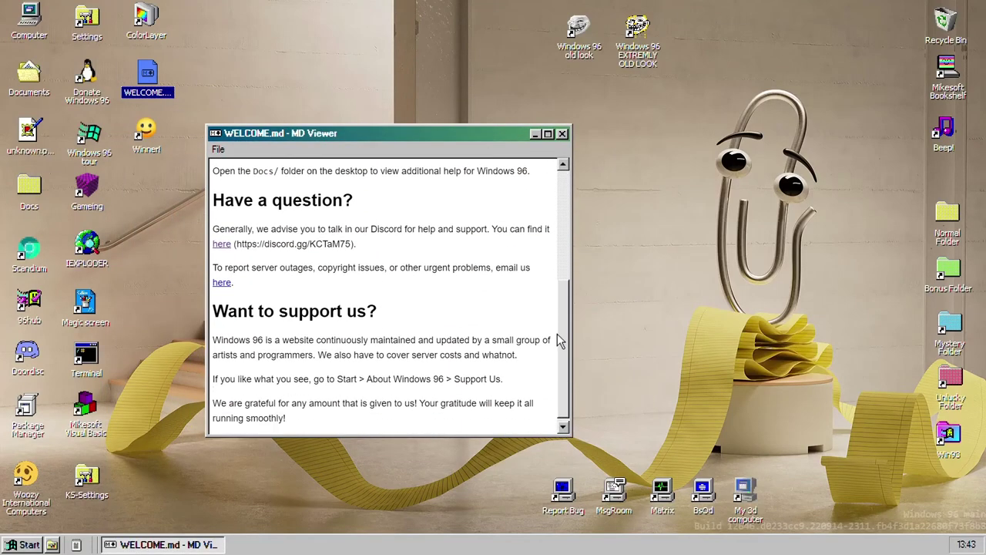
triple_click(557, 333)
left_click_drag(563, 287, 554, 212)
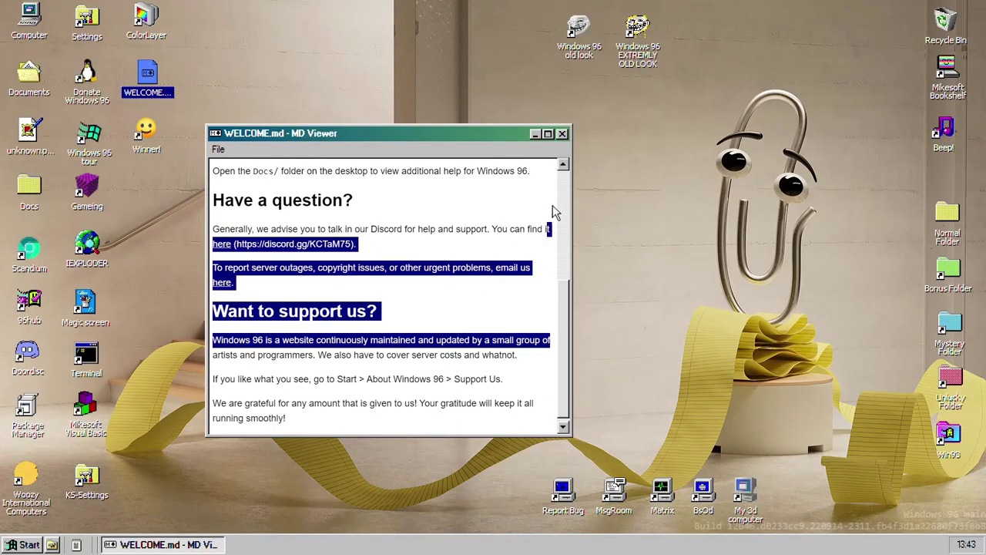
left_click(563, 135)
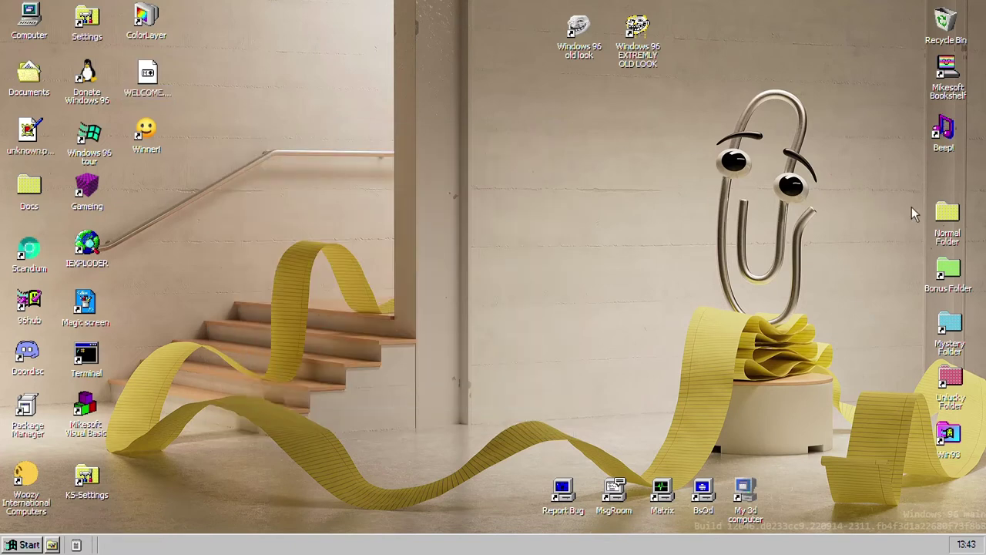
Launch CloudTube through the Bonus Folder, enlarge it, look through the Windows 3.1 channel page and close it.
left_click(946, 219)
left_click(938, 289)
double_click(933, 295)
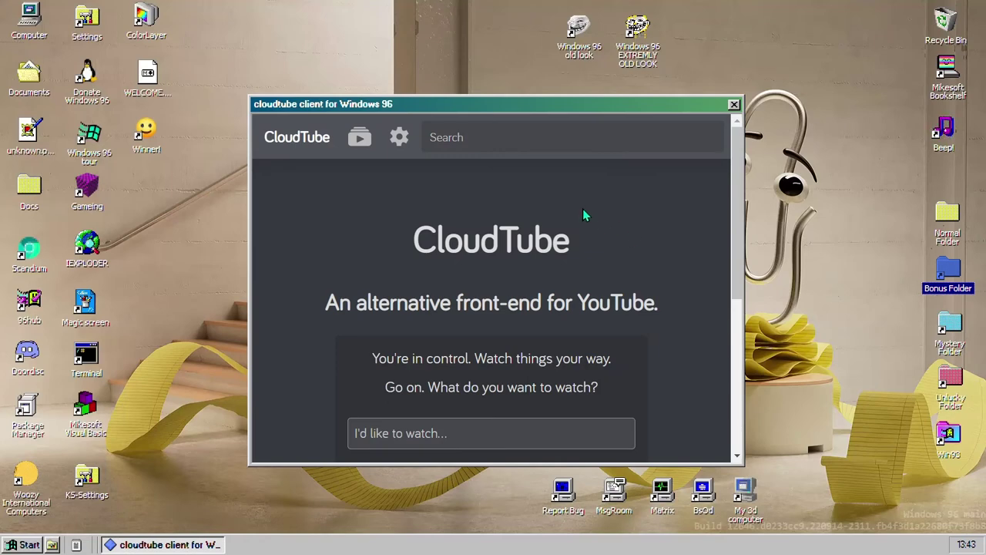
left_click_drag(557, 105, 2, 209)
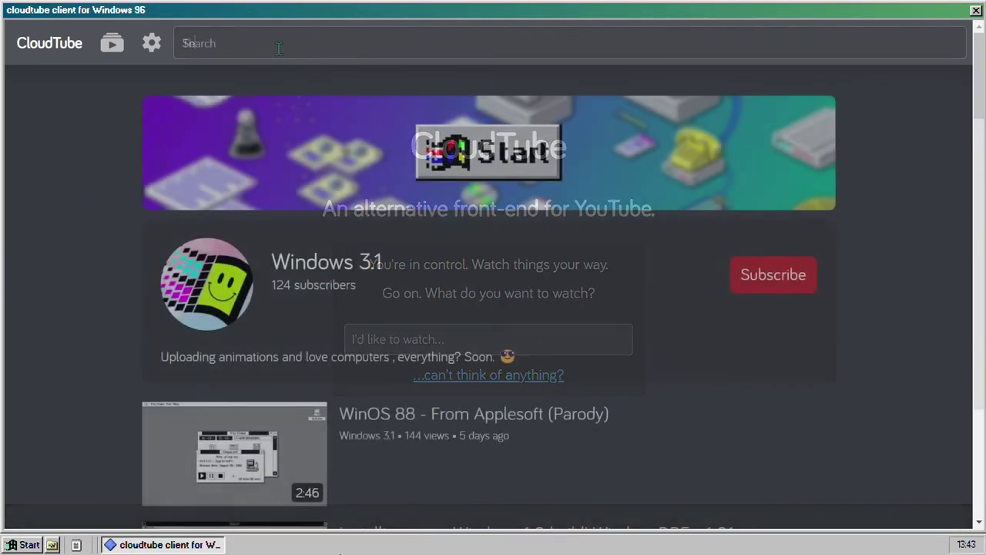
left_click_drag(271, 262, 398, 273)
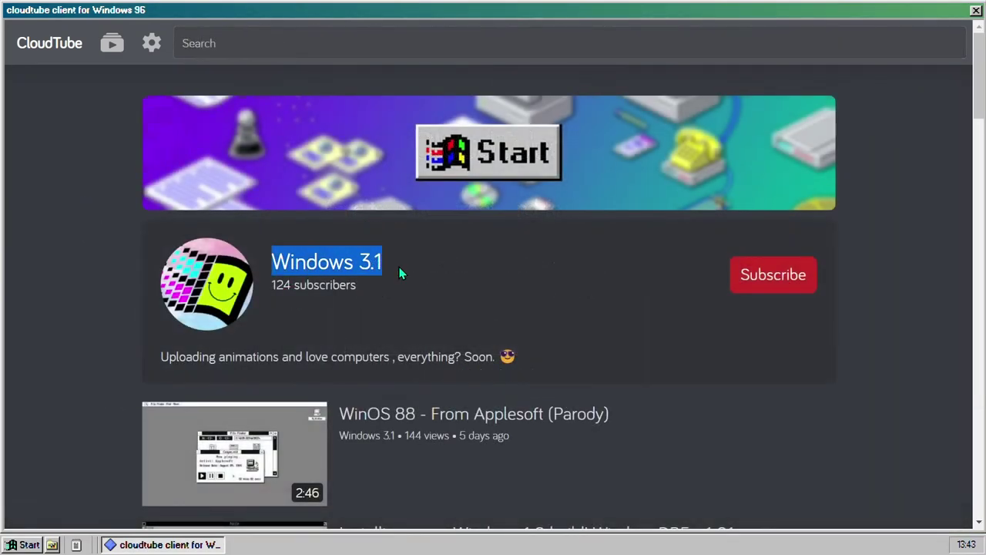
left_click(400, 273)
left_click_drag(981, 301, 977, 19)
left_click(976, 10)
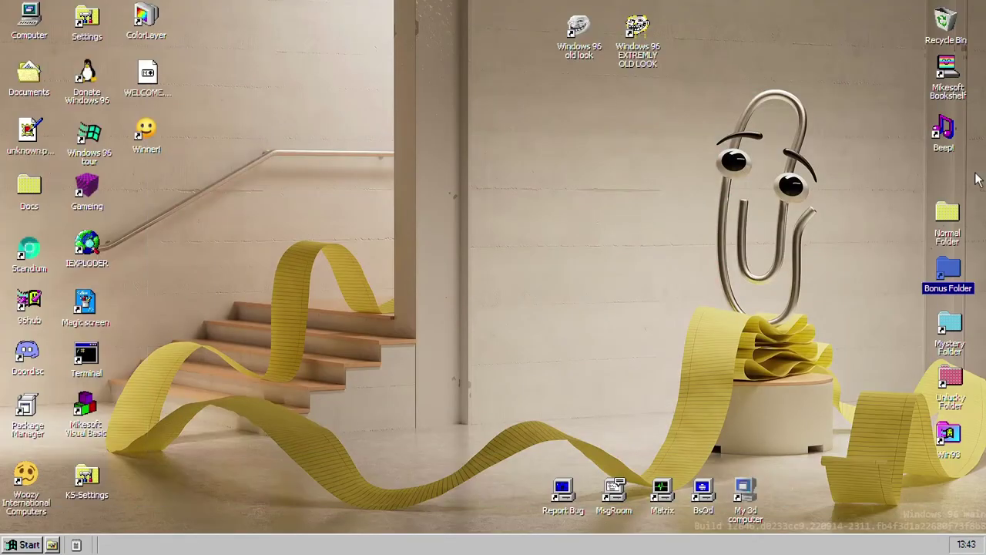
Open the Mystery Folder shortcut, view its page full size and close it.
double_click(949, 326)
left_click(539, 229)
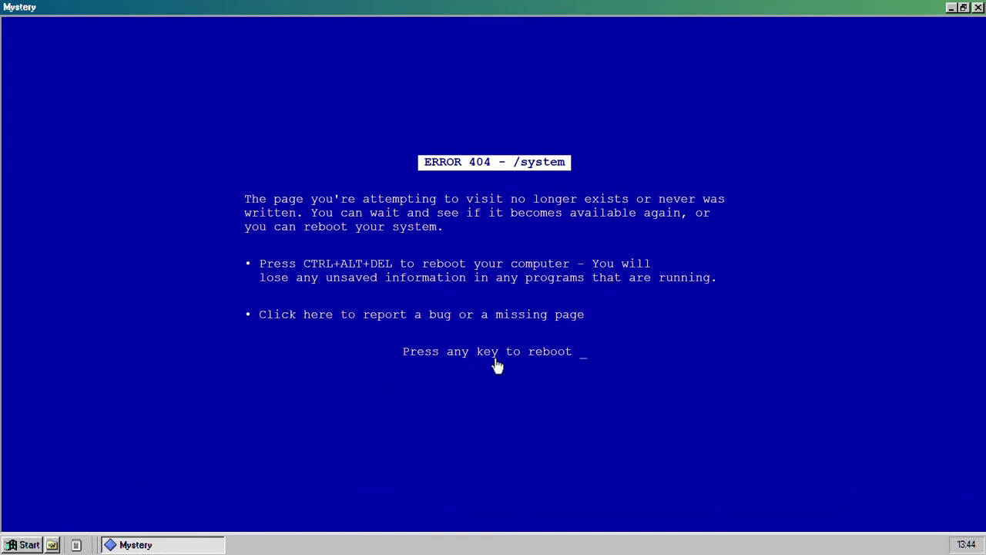
left_click(978, 7)
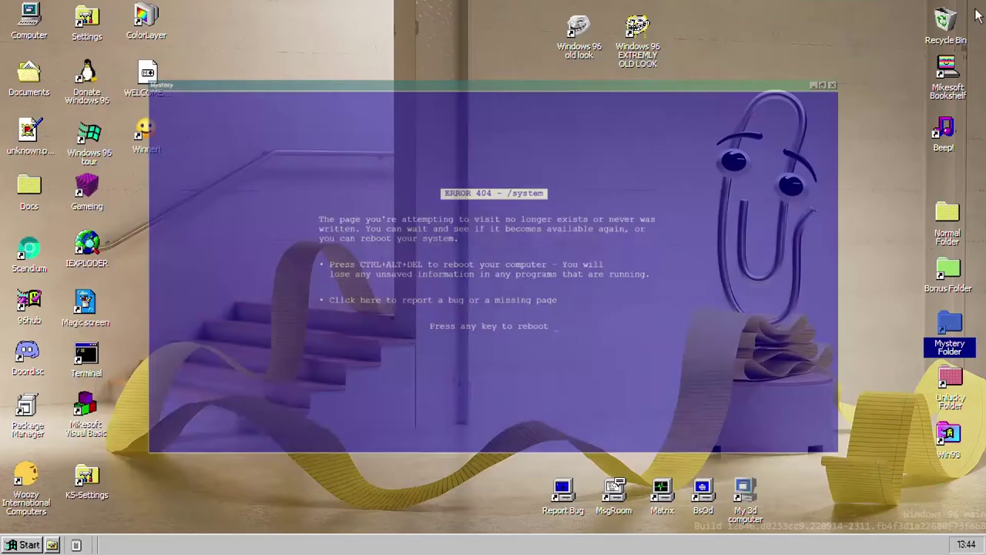
Try the Win93 shortcut, view the Matrix animation, and dismiss the BsOd message dialog without entering text.
double_click(952, 437)
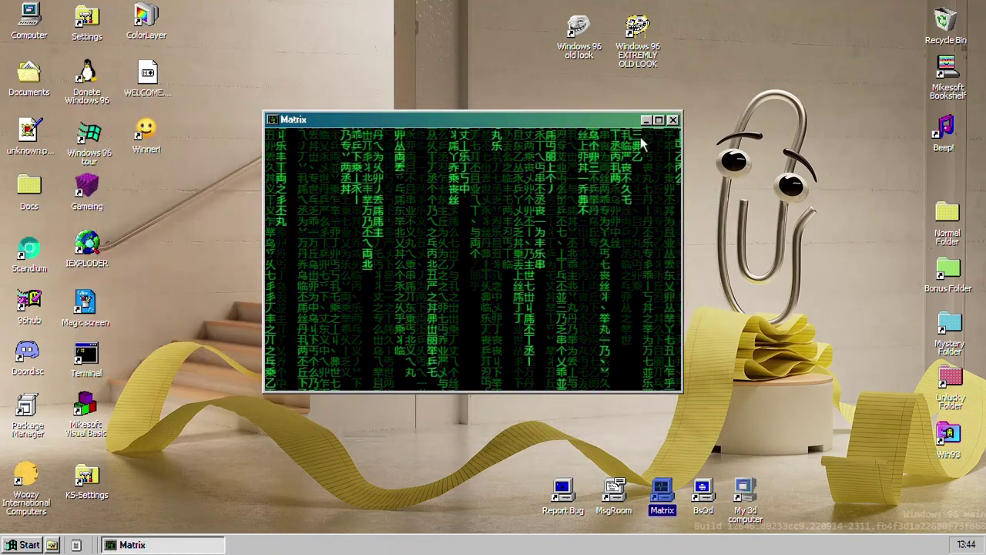
left_click(672, 120)
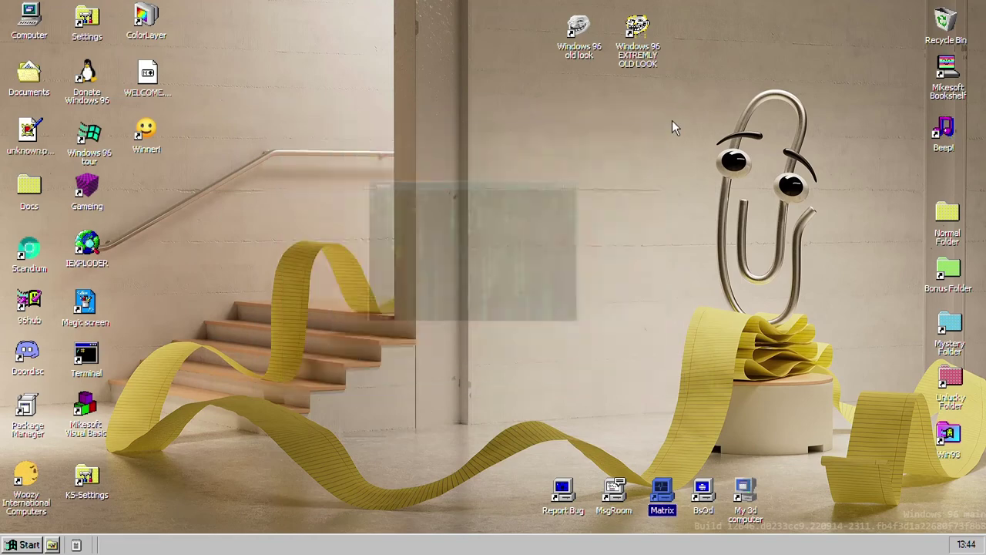
double_click(698, 499)
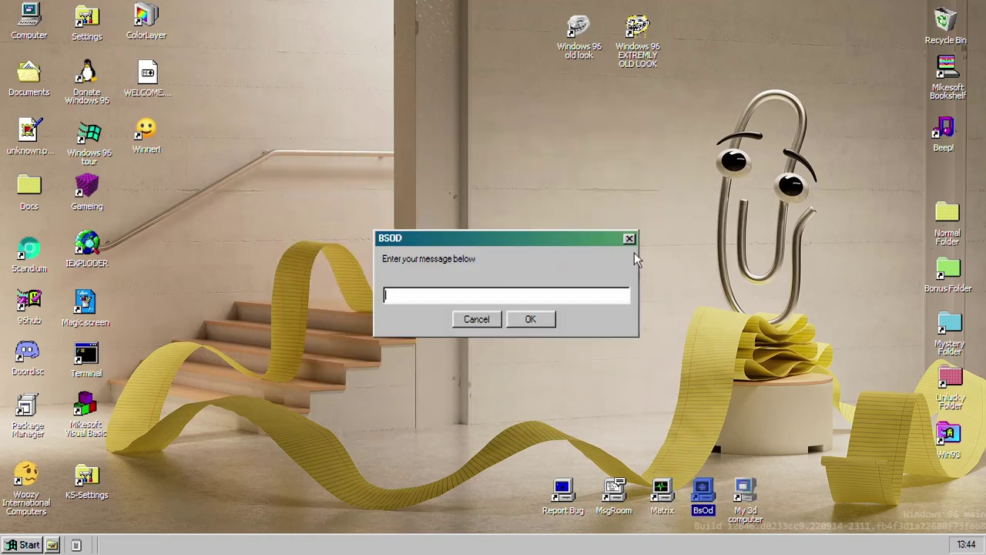
left_click(629, 240)
Open My 3d computer, view the OpenGL scene maximized, switch its performance counter from FPS to MS, and close it.
double_click(747, 499)
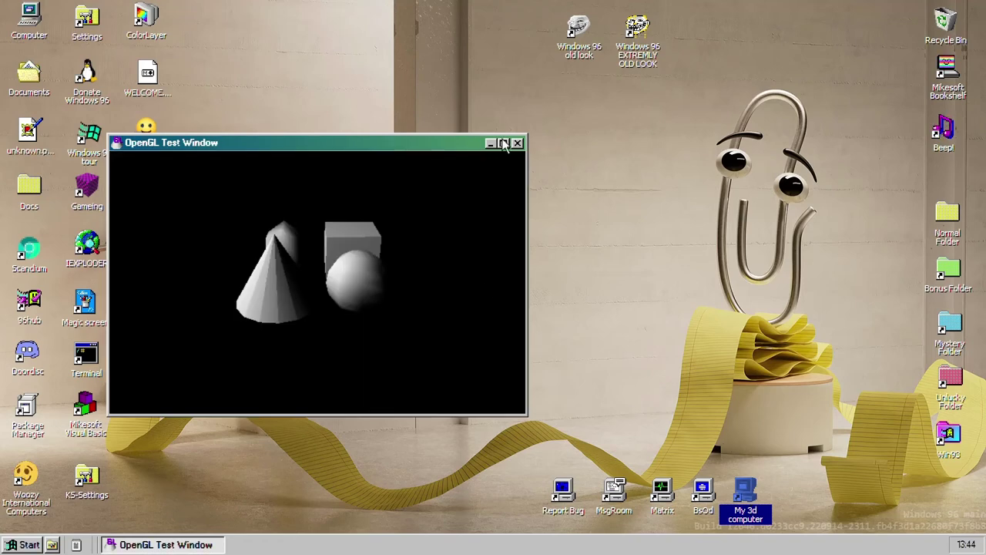
left_click(504, 146)
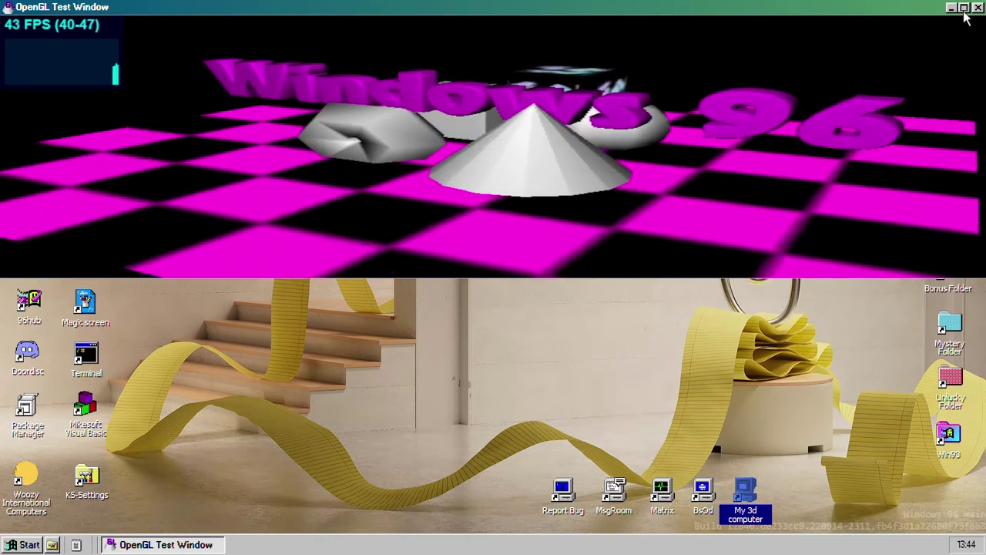
double_click(820, 7)
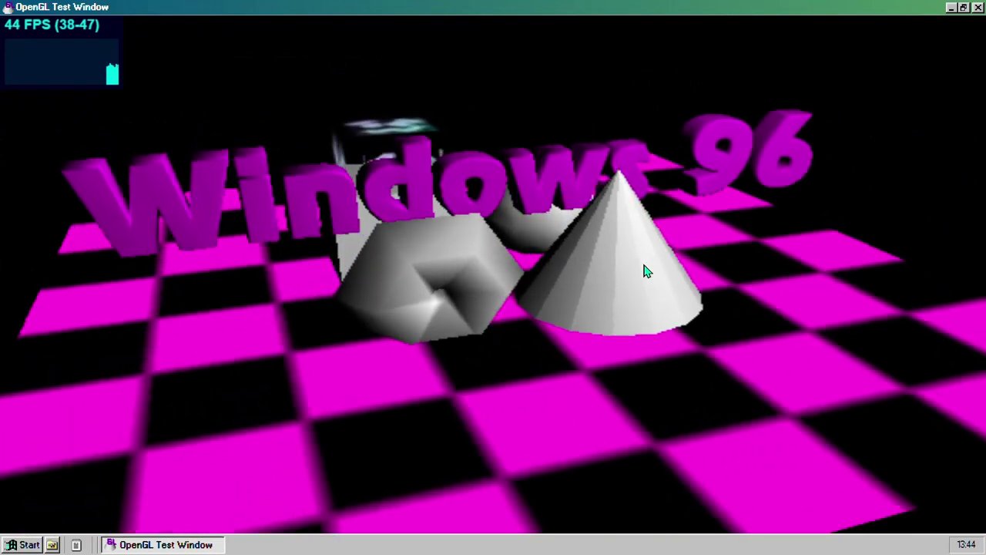
left_click(59, 73)
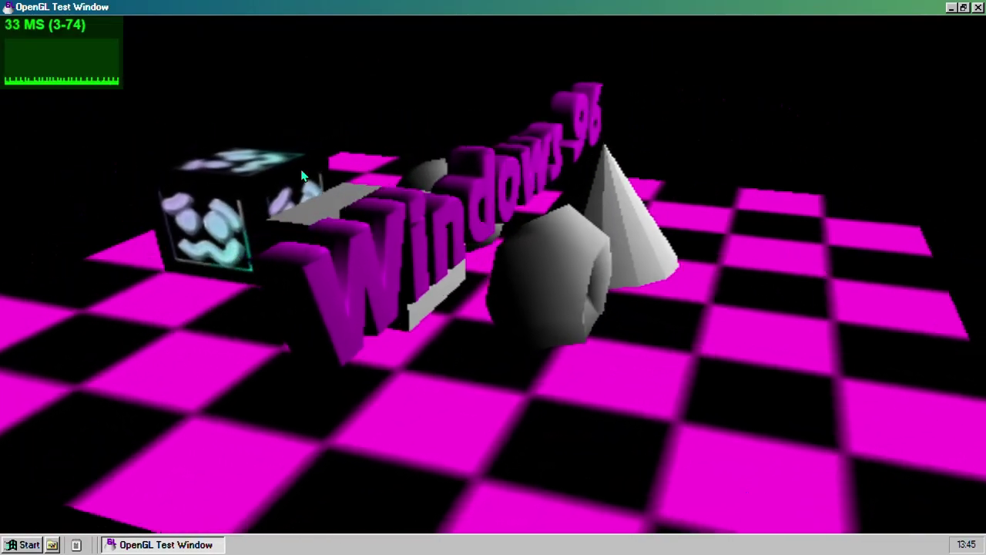
left_click(106, 84)
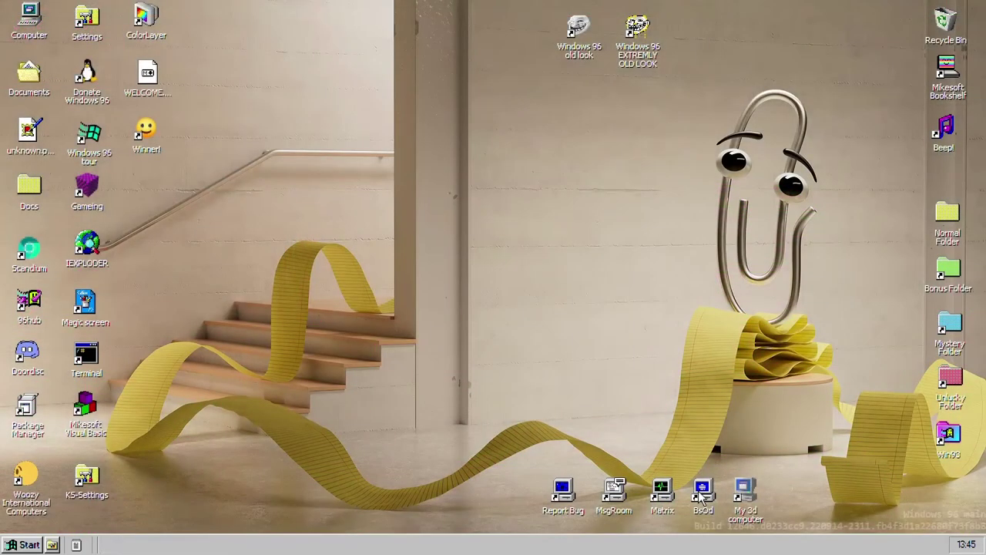
Show a custom BsOd blue screen with the message "Sytem is busy" and return to the desktop.
left_click(703, 493)
double_click(702, 497)
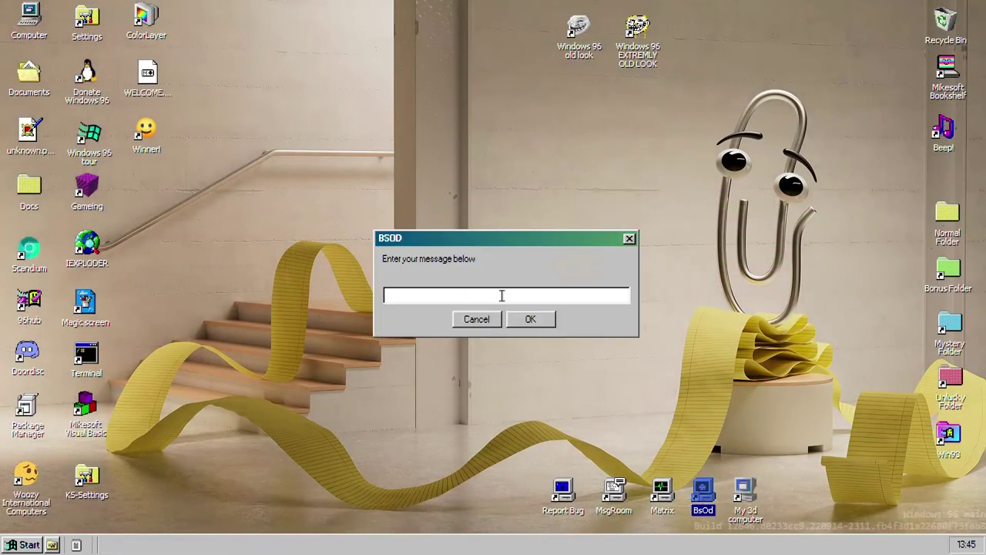
type("Sytem is busy")
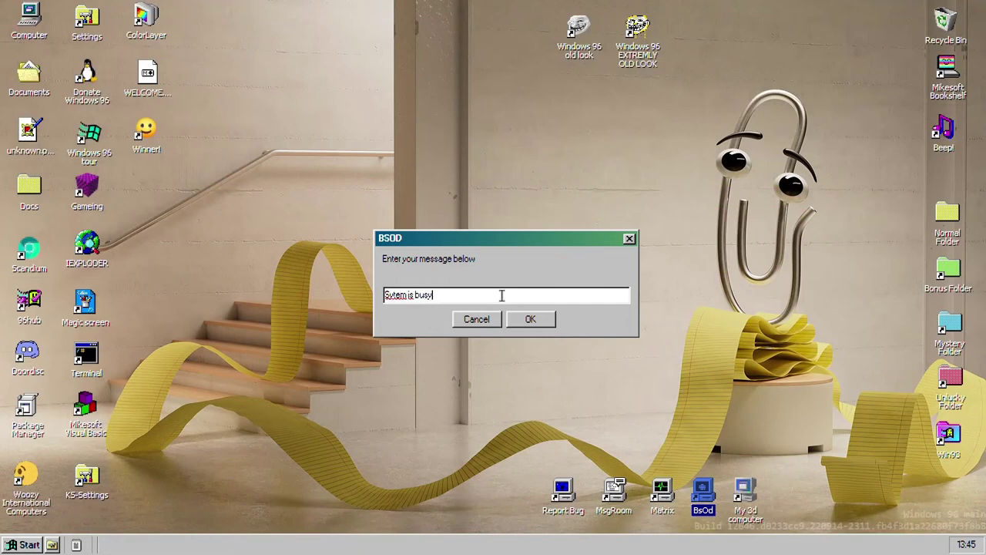
left_click(530, 320)
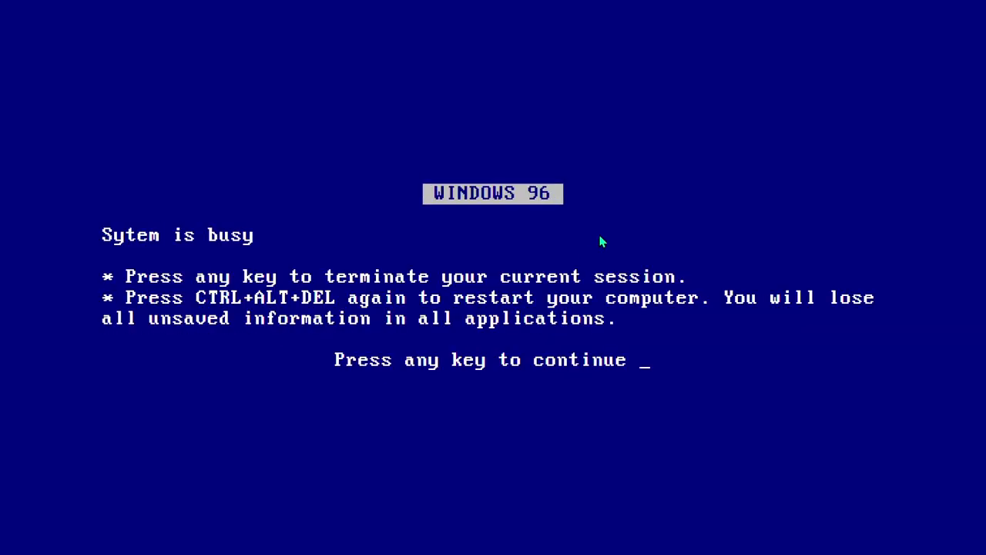
key("Return")
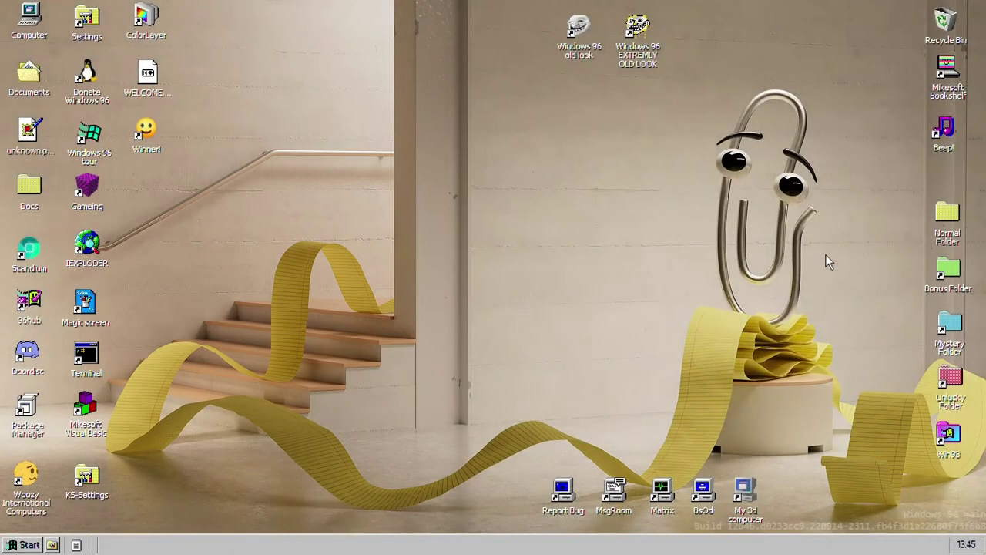
Open the Windows 96 old look and EXTREMLY OLD LOOK shortcuts in turn, closing each upgrade window after viewing it.
left_click(578, 31)
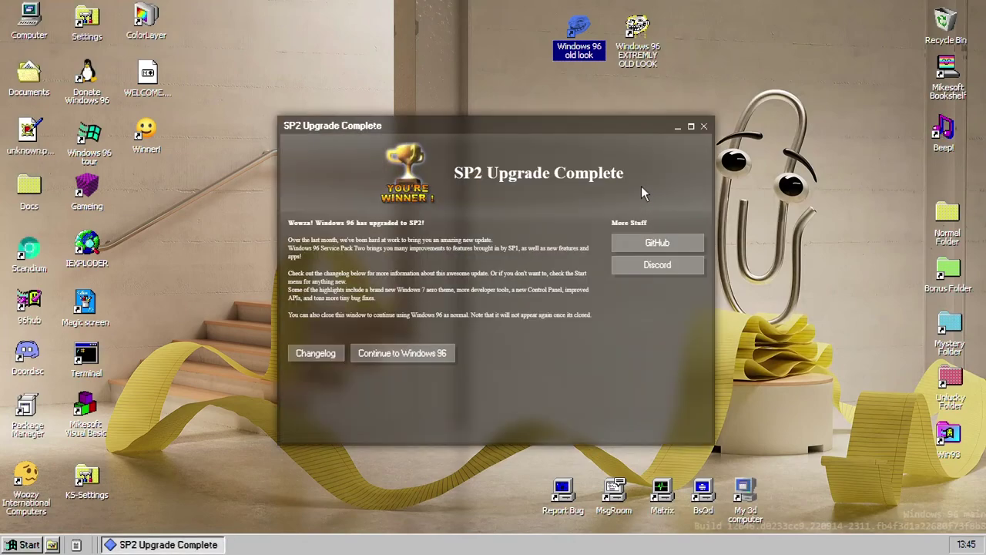
left_click(703, 125)
left_click(656, 60)
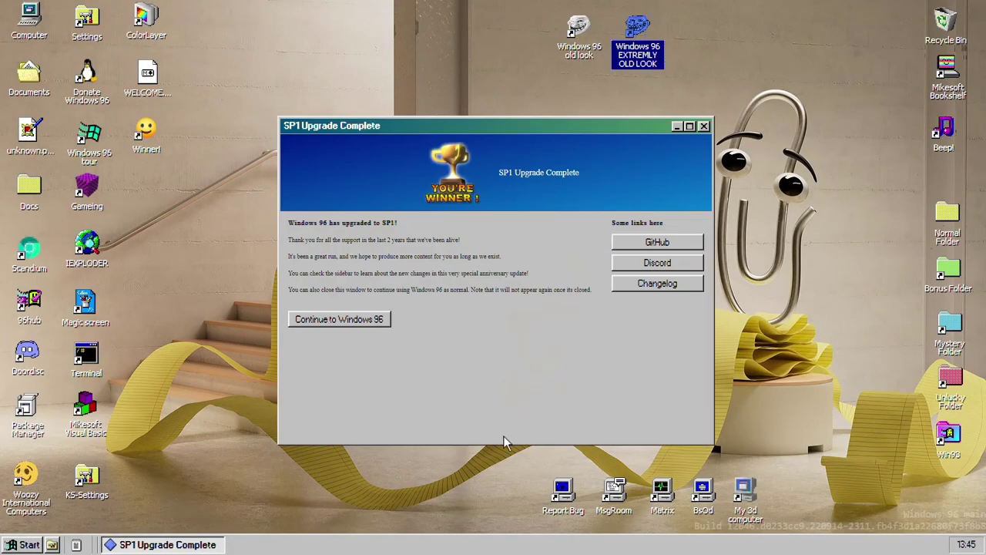
left_click(336, 318)
Reopen the Windows 96 old look shortcut, read through its update changelog and close both windows.
left_click(576, 56)
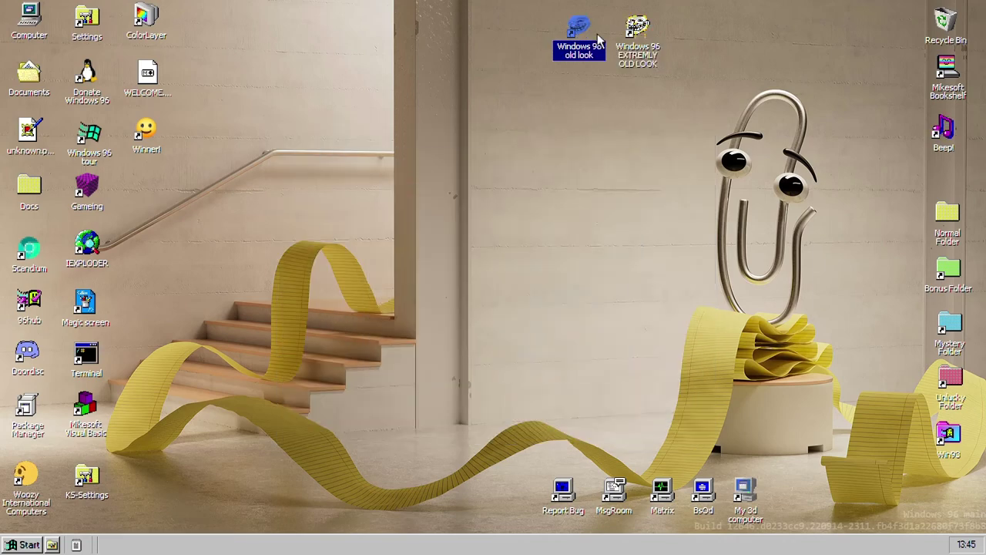
left_click(316, 351)
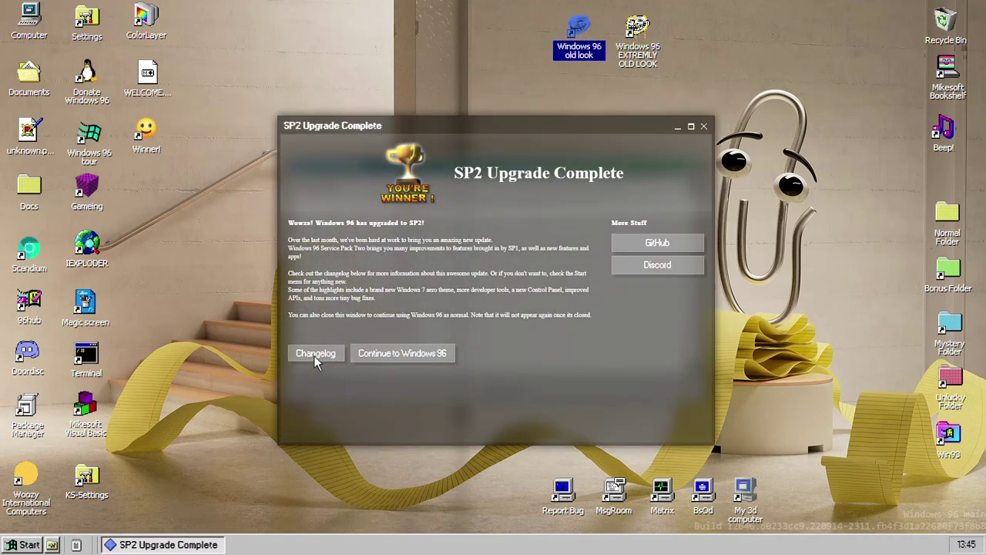
scroll(713, 249, "down", 5)
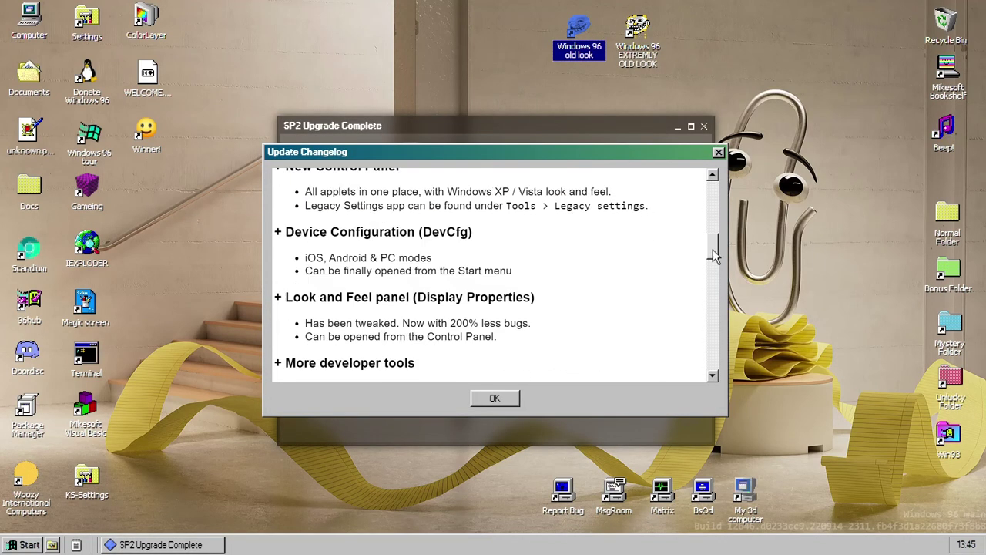
left_click(718, 153)
left_click(708, 129)
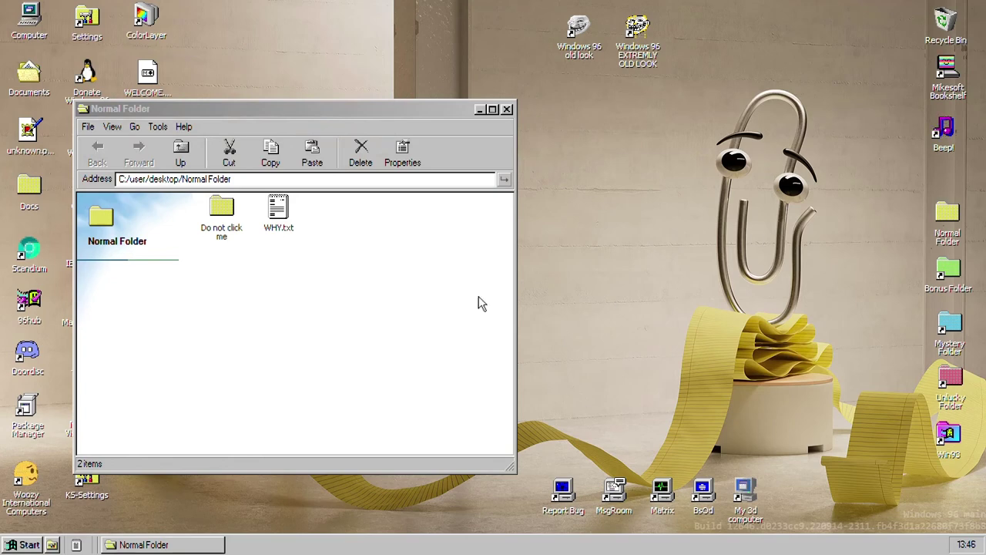
Go from Normal Folder through Do not click me, STOP and I SAID IT AGAIN STOP! into DO U KNOW HOW TO READ.
double_click(233, 231)
left_click(228, 228)
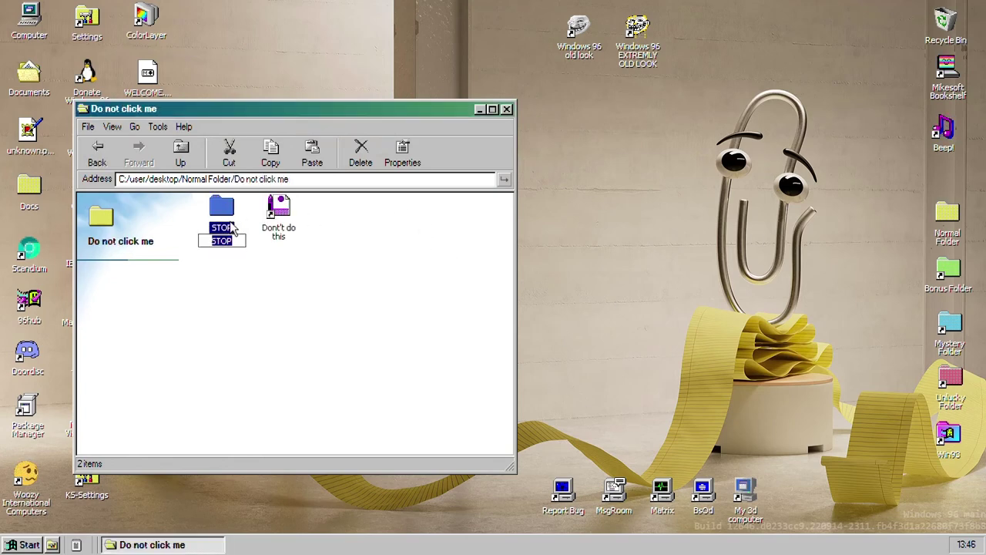
double_click(226, 217)
left_click(226, 217)
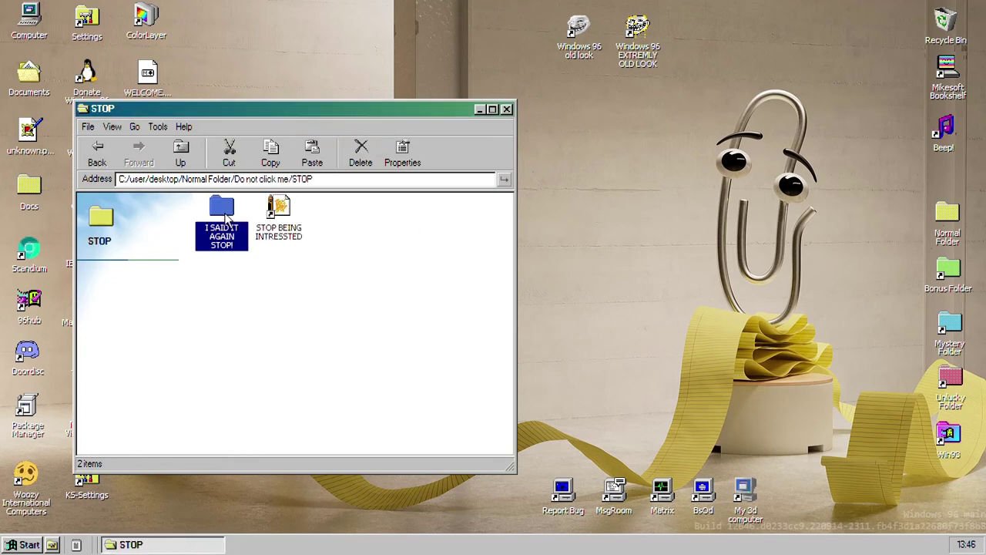
double_click(227, 218)
left_click(226, 219)
double_click(226, 220)
Open the You are not serious right? folder and continue down to the I guess you should't continue folder.
left_click(227, 220)
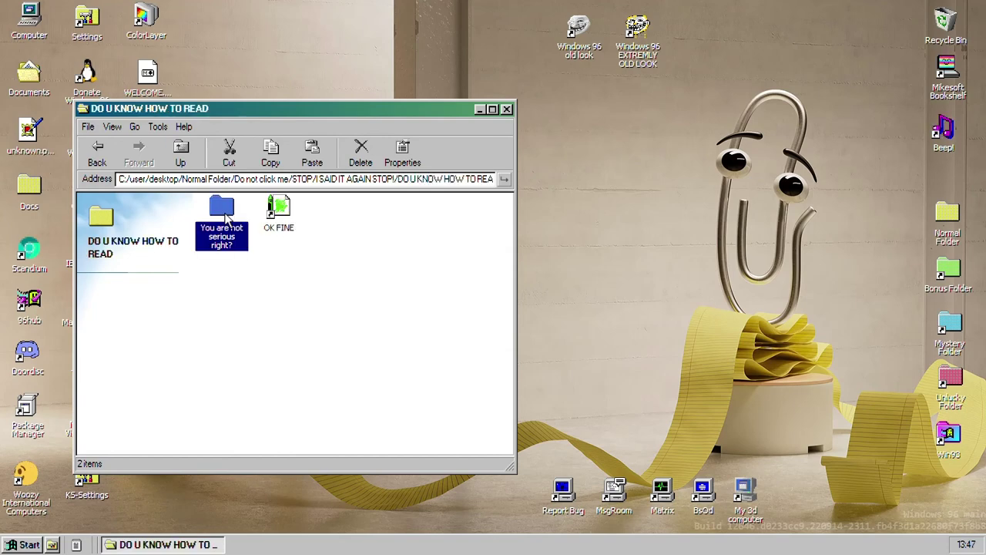
double_click(227, 222)
left_click(227, 222)
double_click(227, 221)
left_click(227, 222)
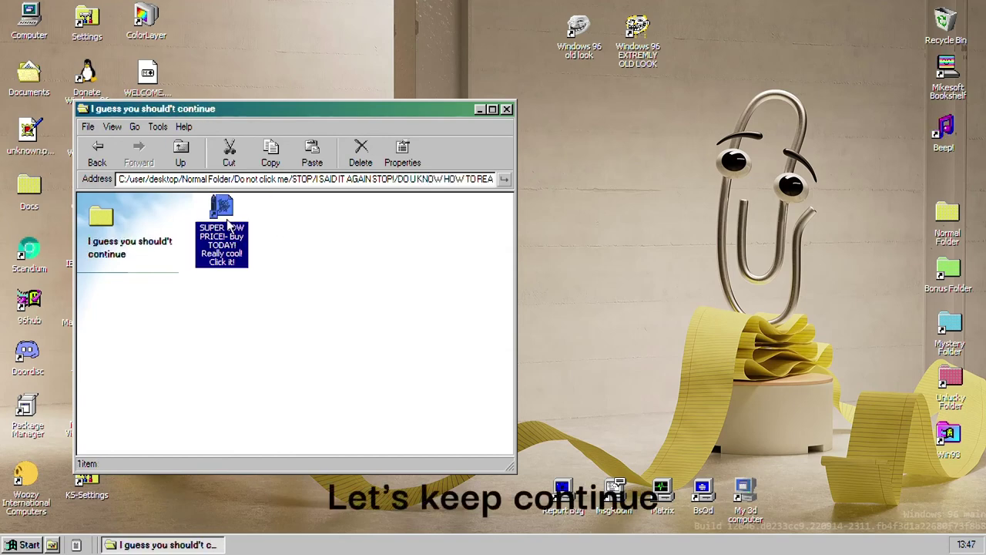
Launch the SUPER LOW PRICE! shortcut and accept its free Windows 96 activation offer, dismissing the color display error.
double_click(227, 223)
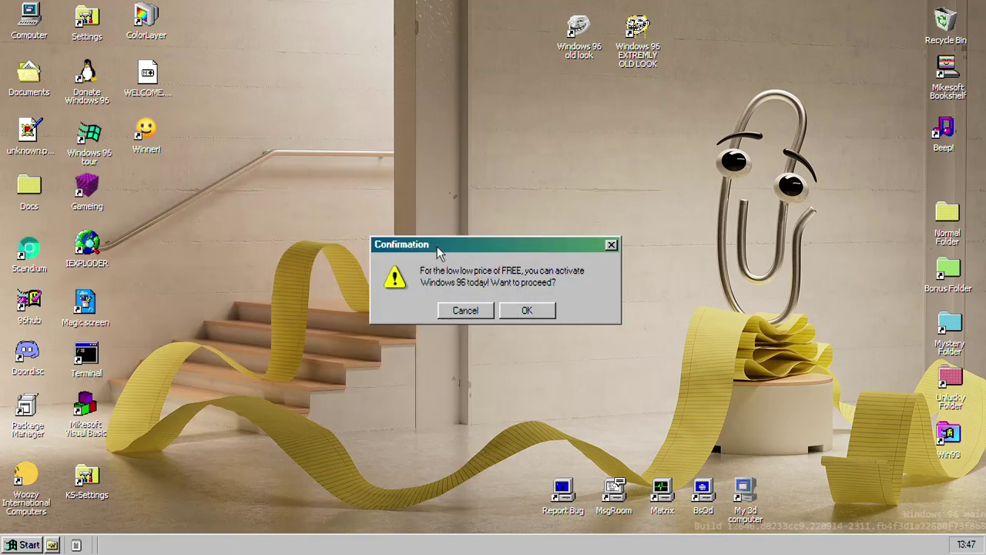
left_click_drag(437, 246, 462, 249)
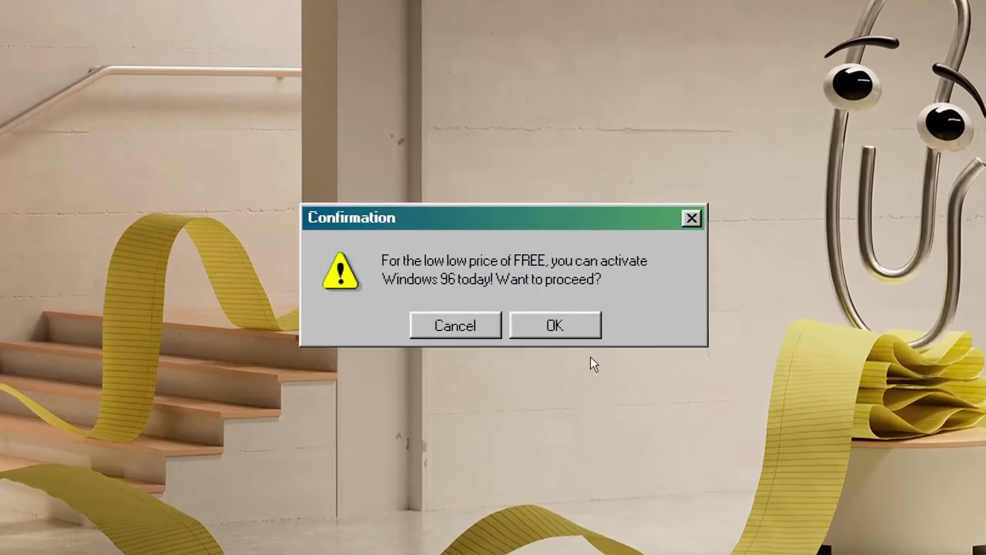
left_click(549, 327)
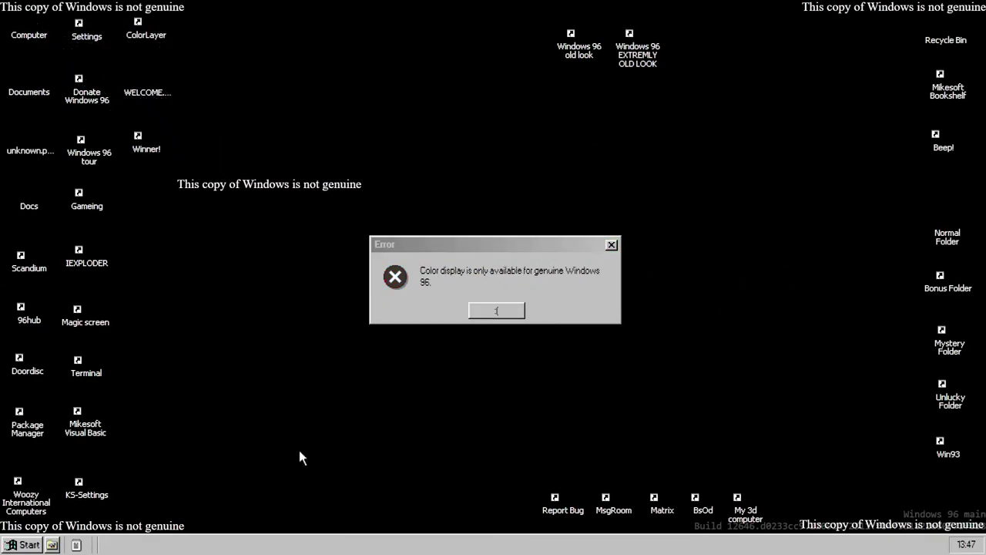
left_click(429, 344)
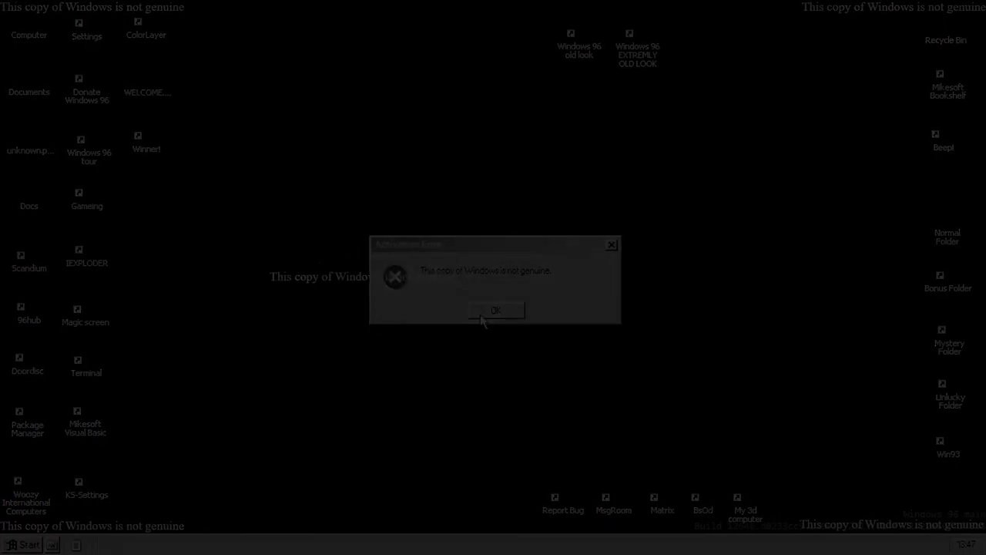